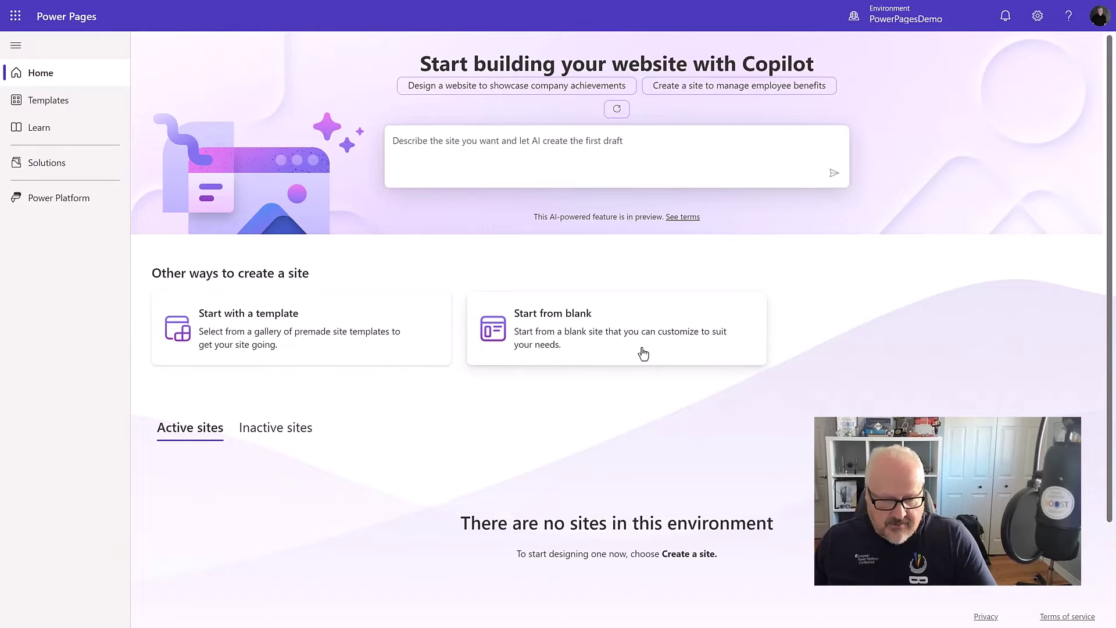
Leave the Copilot description box and go to the Templates gallery for starting a site
left_click(472, 155)
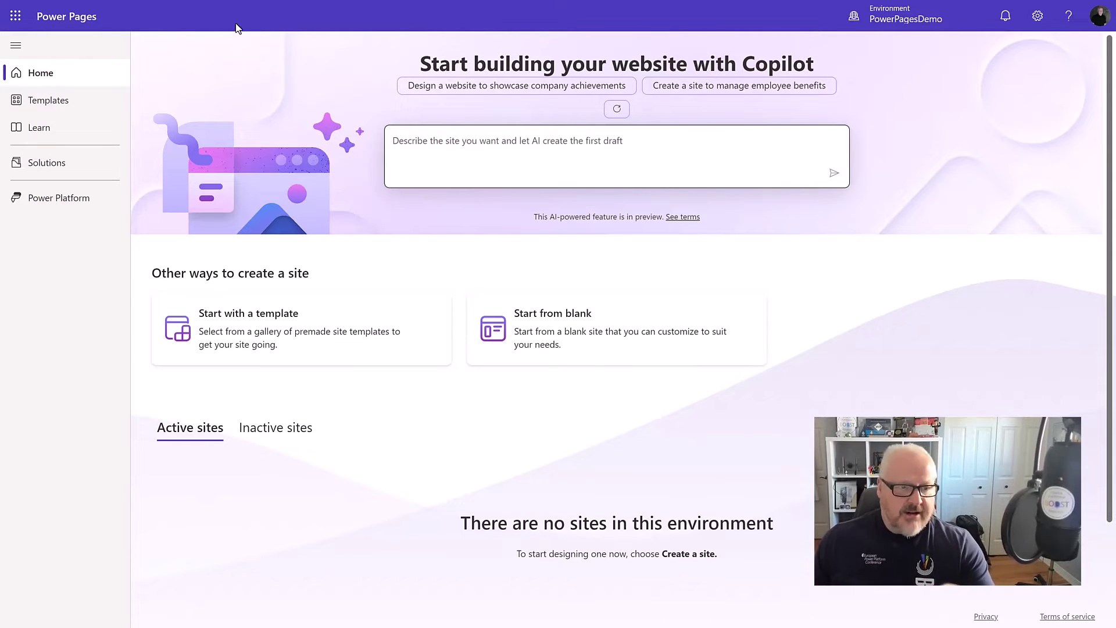
left_click(90, 102)
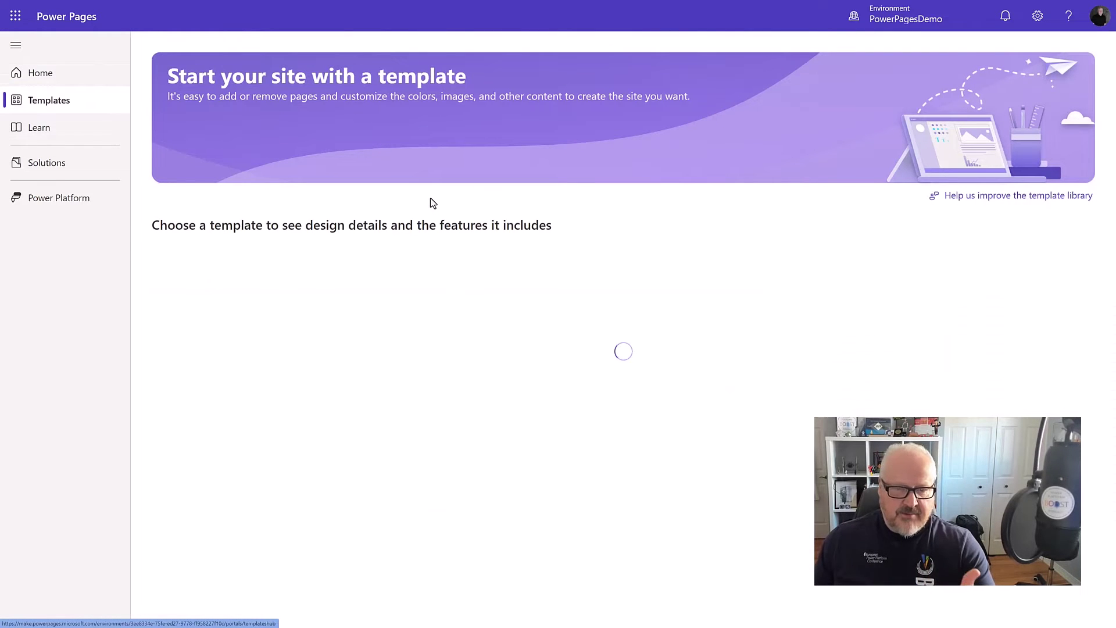
mouse_move(535, 323)
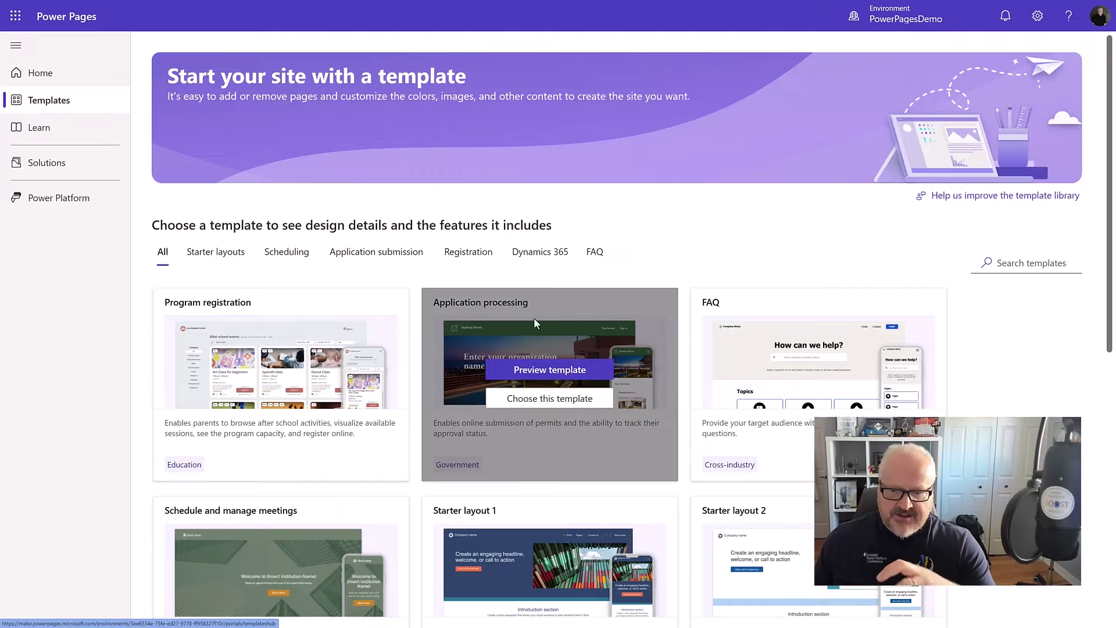
scroll(532, 319, "down", 3)
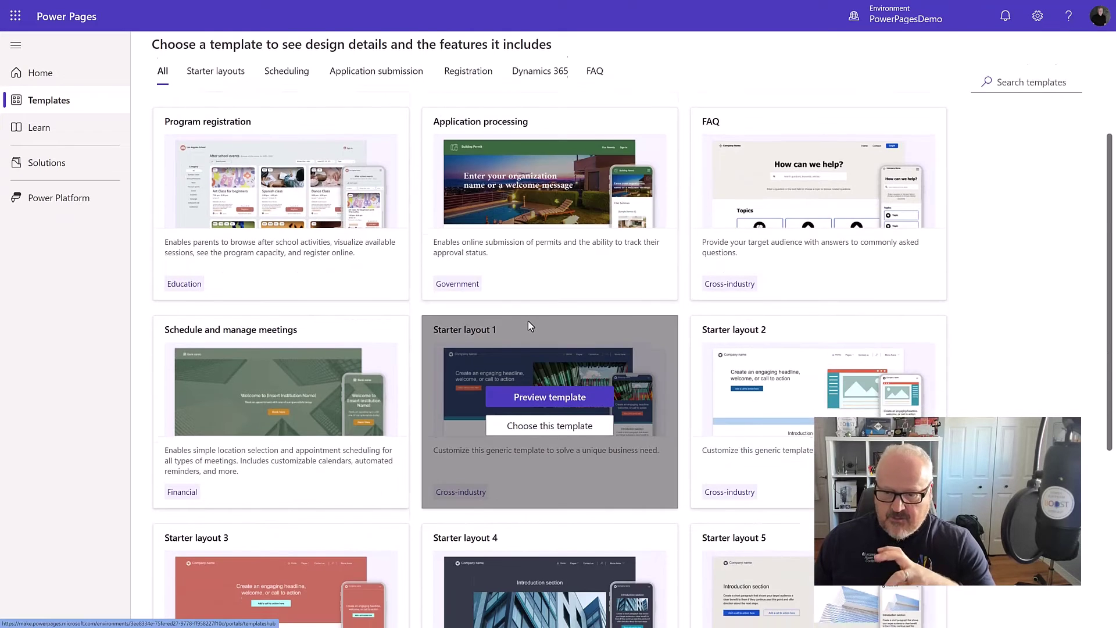
scroll(531, 326, "down", 3)
scroll(525, 320, "up", 6)
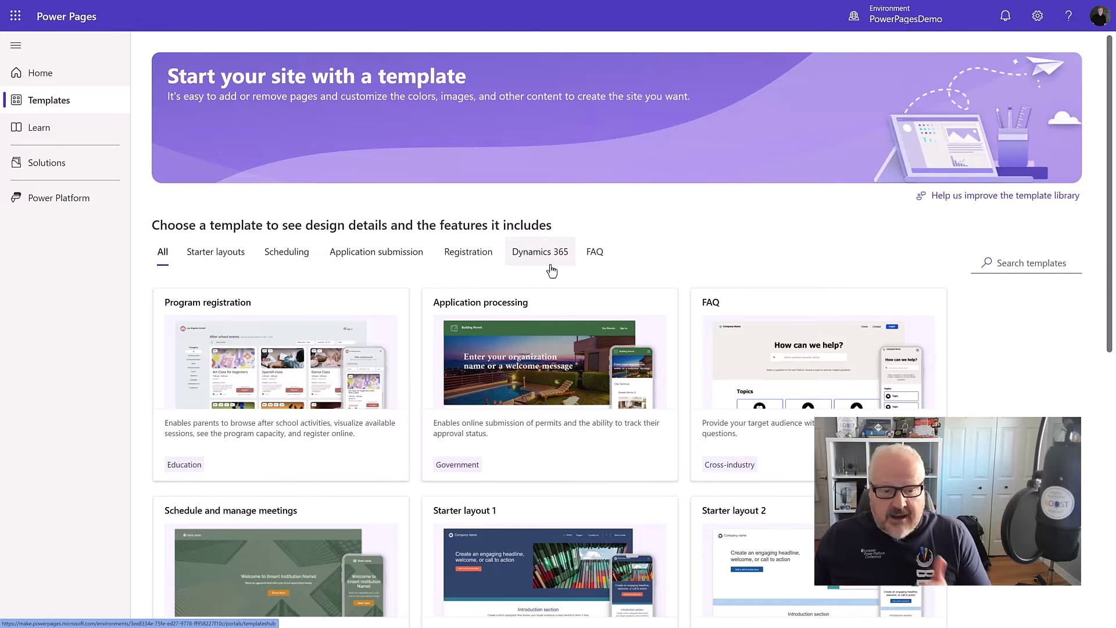
mouse_move(705, 303)
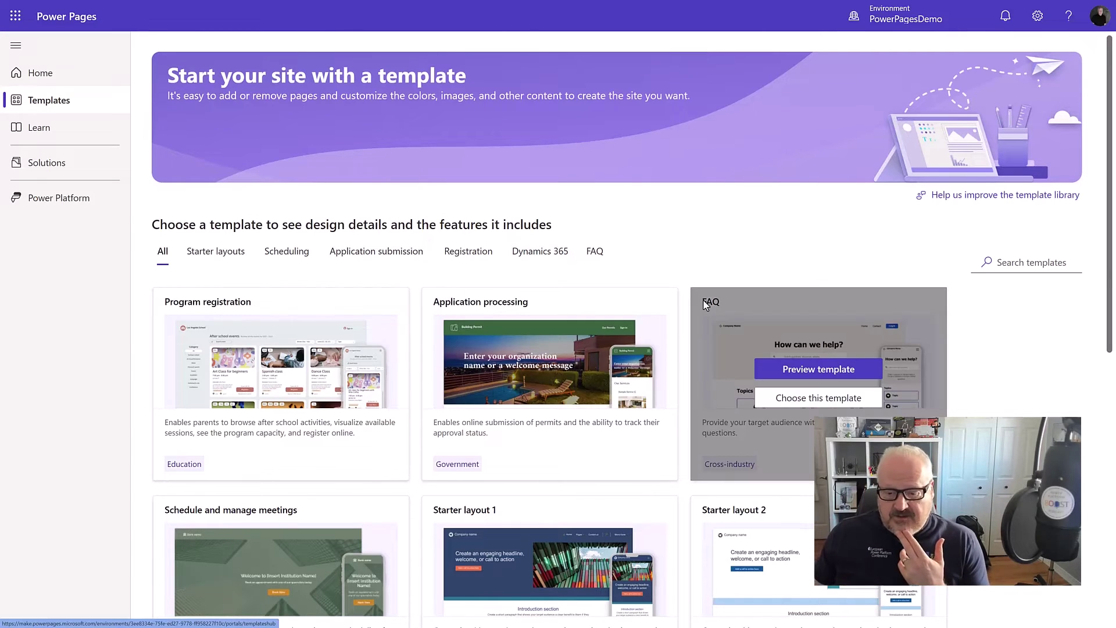
scroll(706, 304, "down", 2)
mouse_move(814, 393)
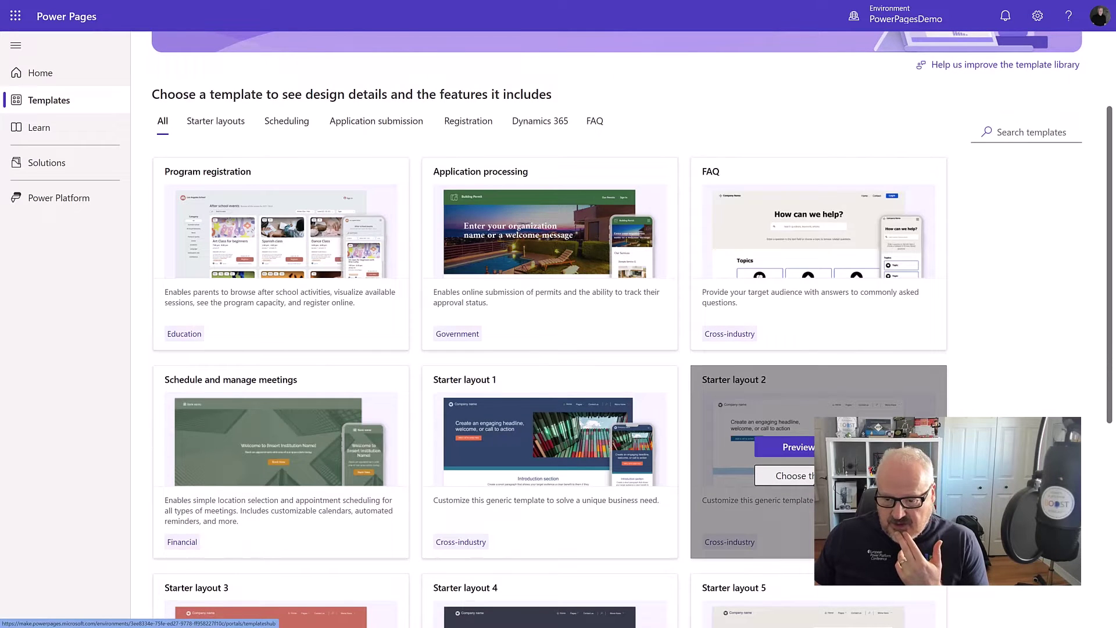
left_click(837, 475)
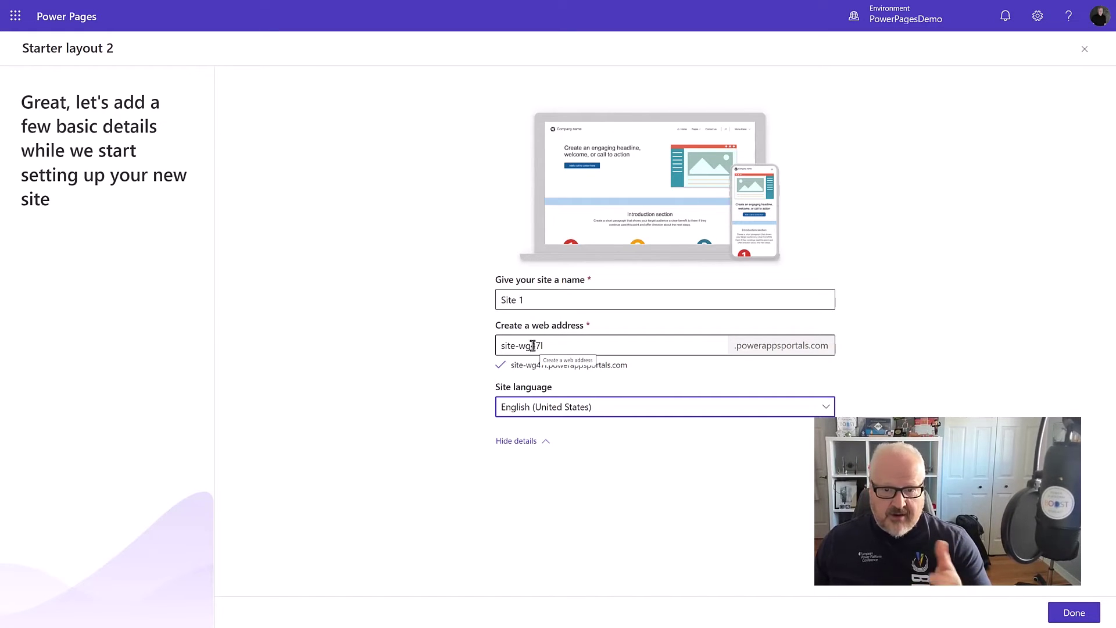
Create Site 1 from Starter layout 2 in English (United States)
left_click(1076, 613)
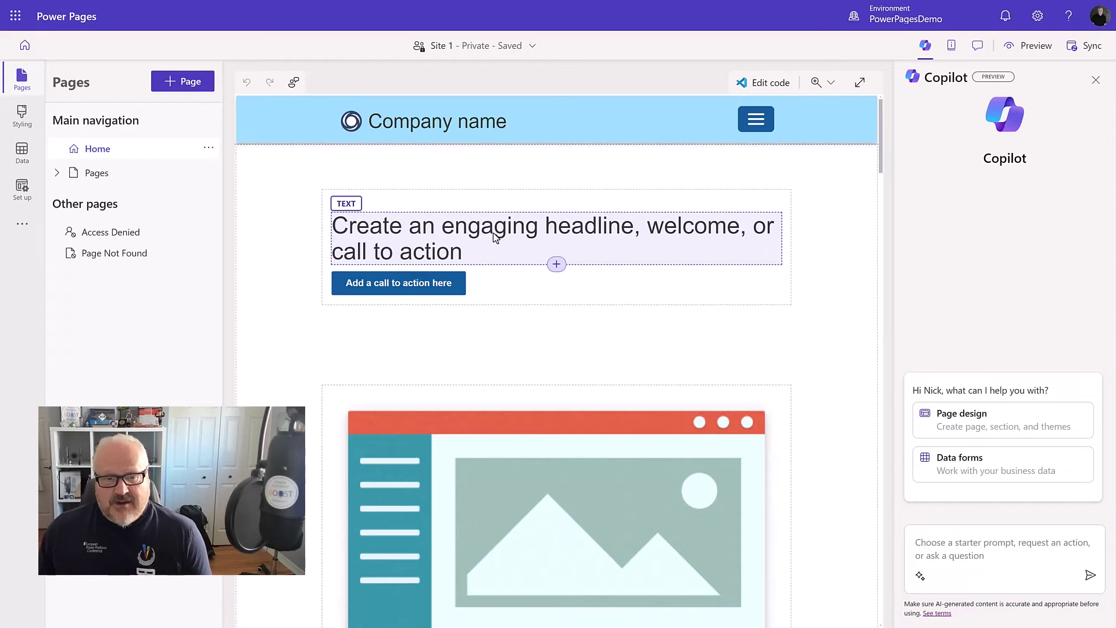
Replace the home page headline placeholder with 'Welcome to the Power Platform User Group'
left_click(476, 246)
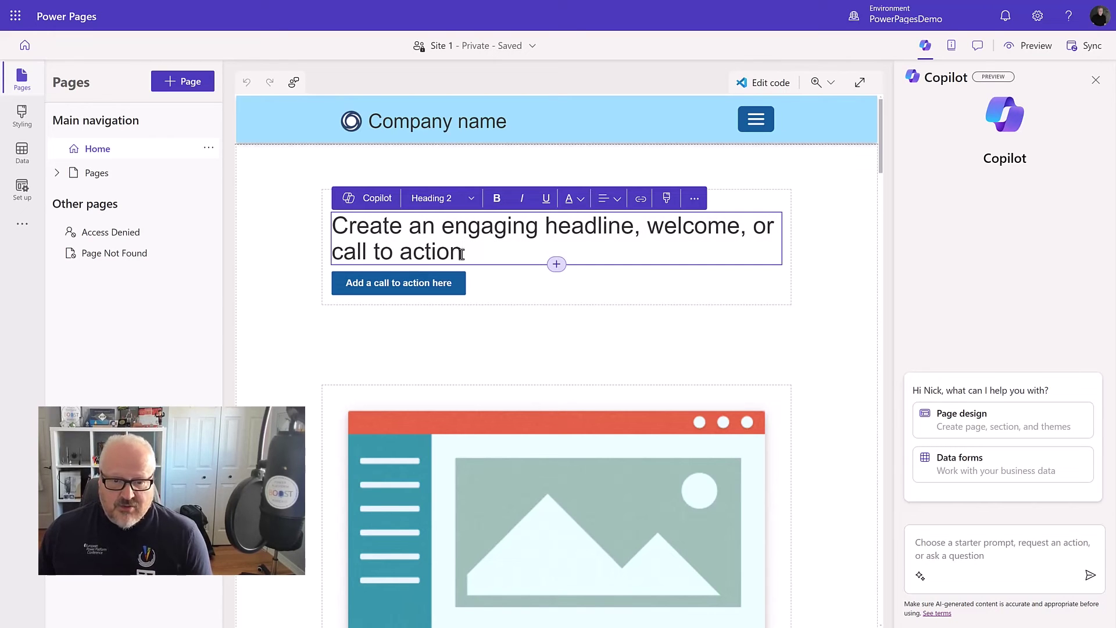
left_click_drag(461, 254, 339, 226)
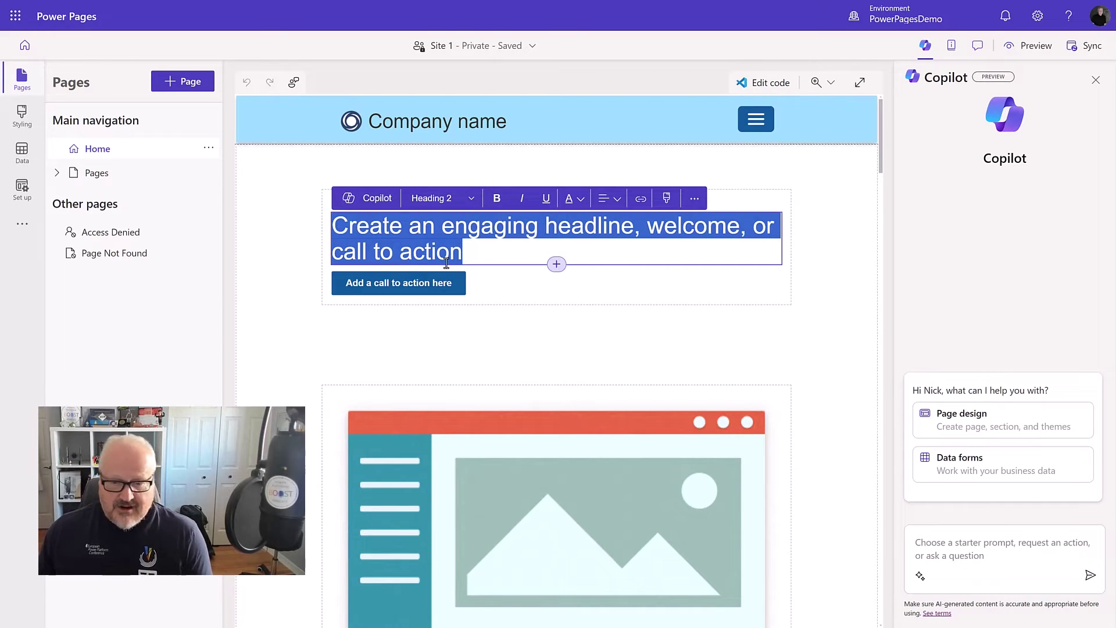
type("Welcme")
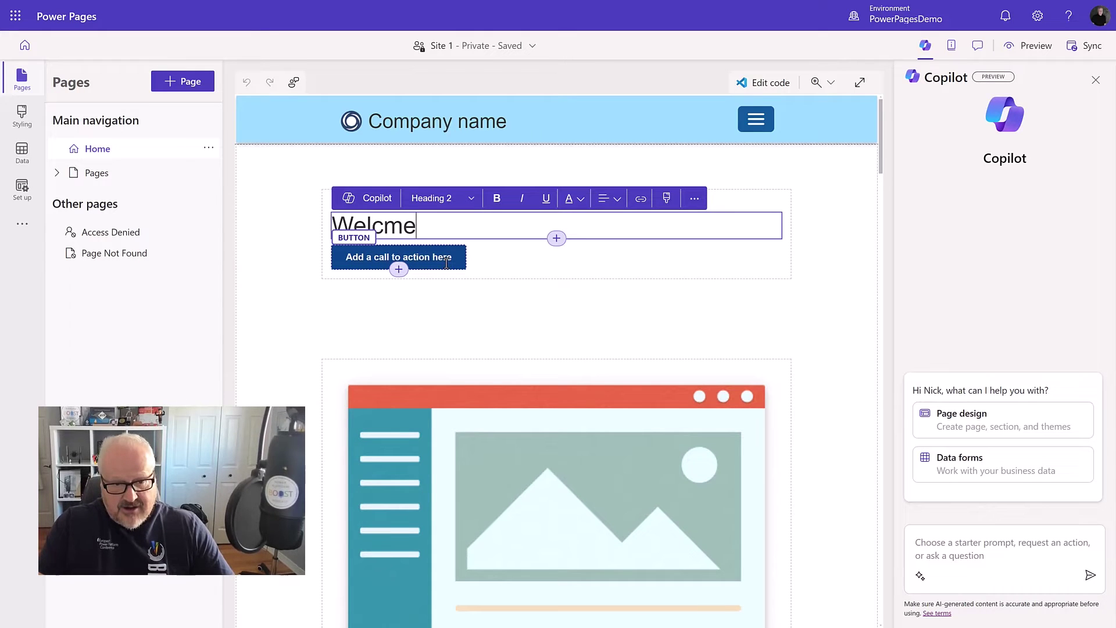
key("BackSpace")
key("BackSpace")
type("ome ")
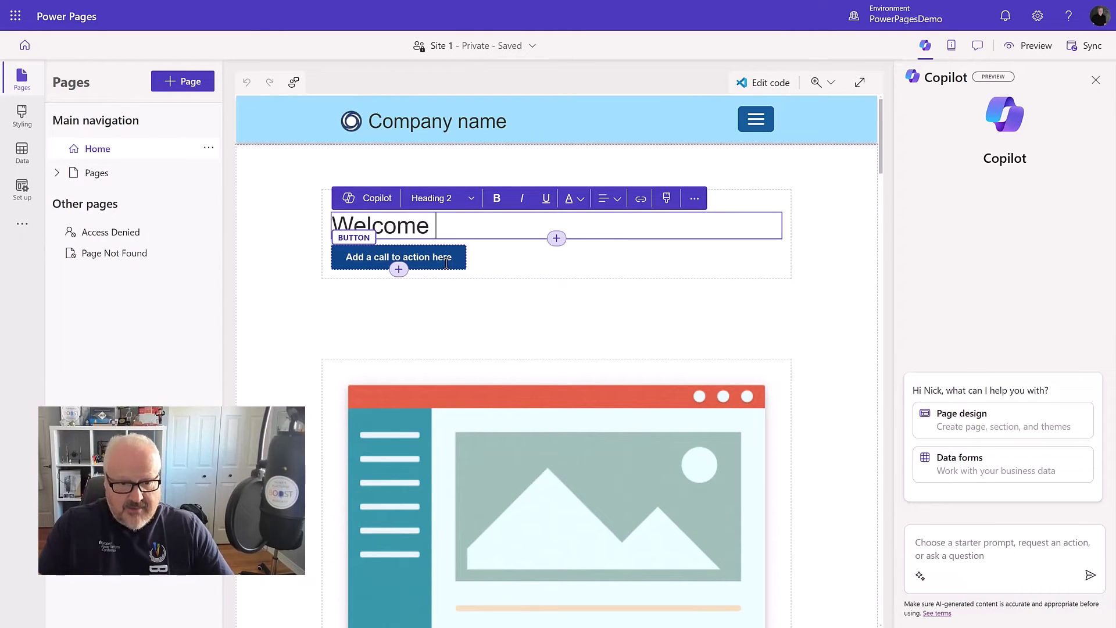
type("to the Power Platform User Group")
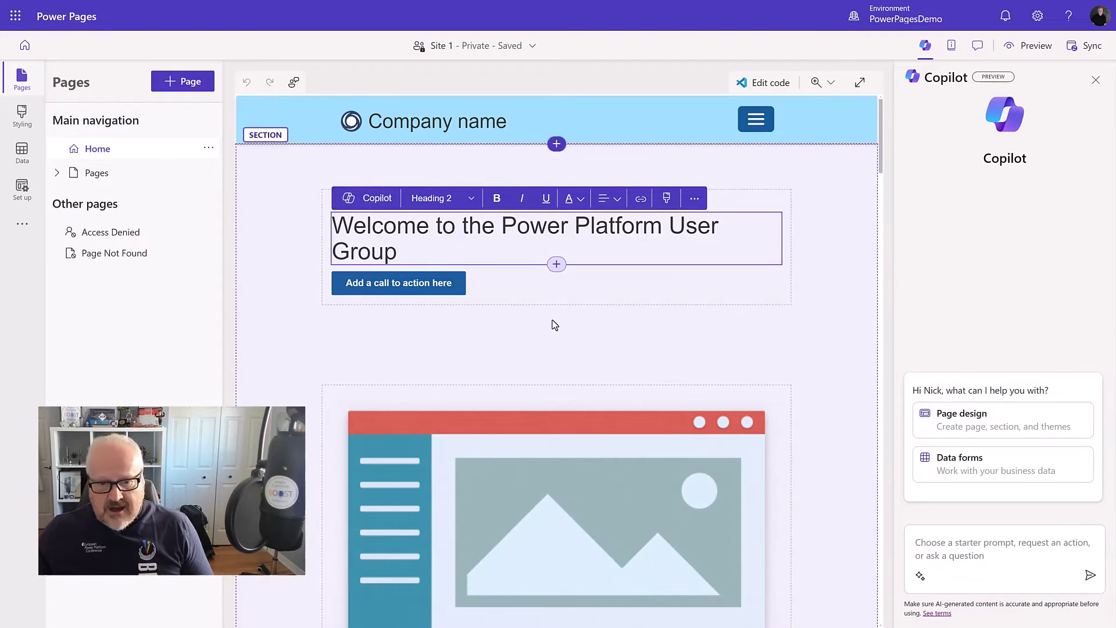
Replace the home page placeholder image with a conference-room stock photo found by searching 'meeting'
scroll(621, 311, "down", 4)
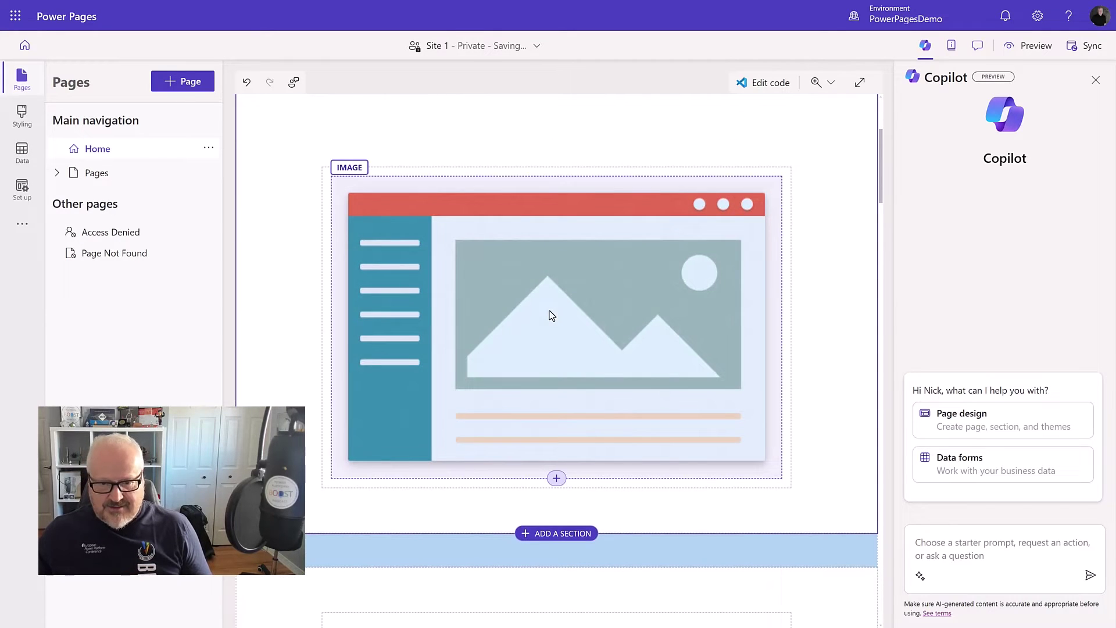
left_click(550, 312)
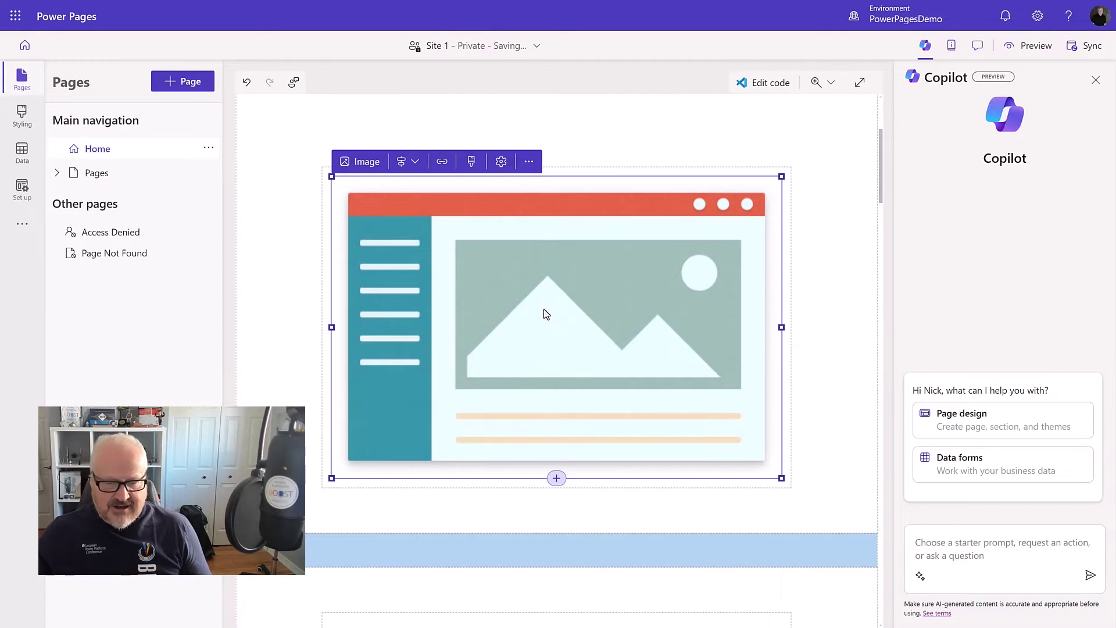
left_click(366, 162)
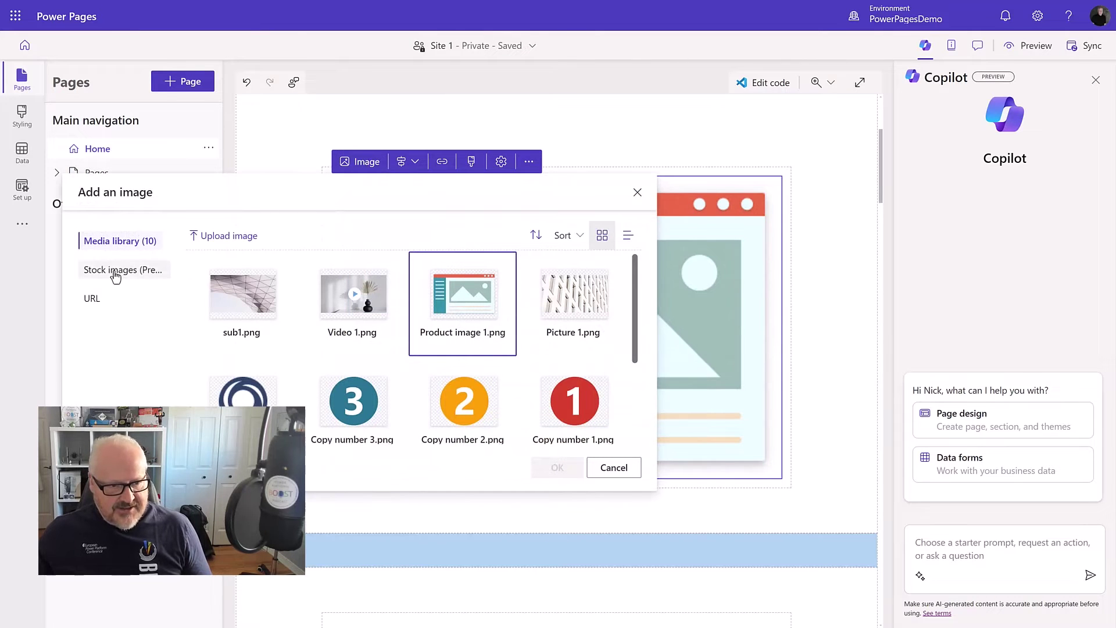
left_click(115, 277)
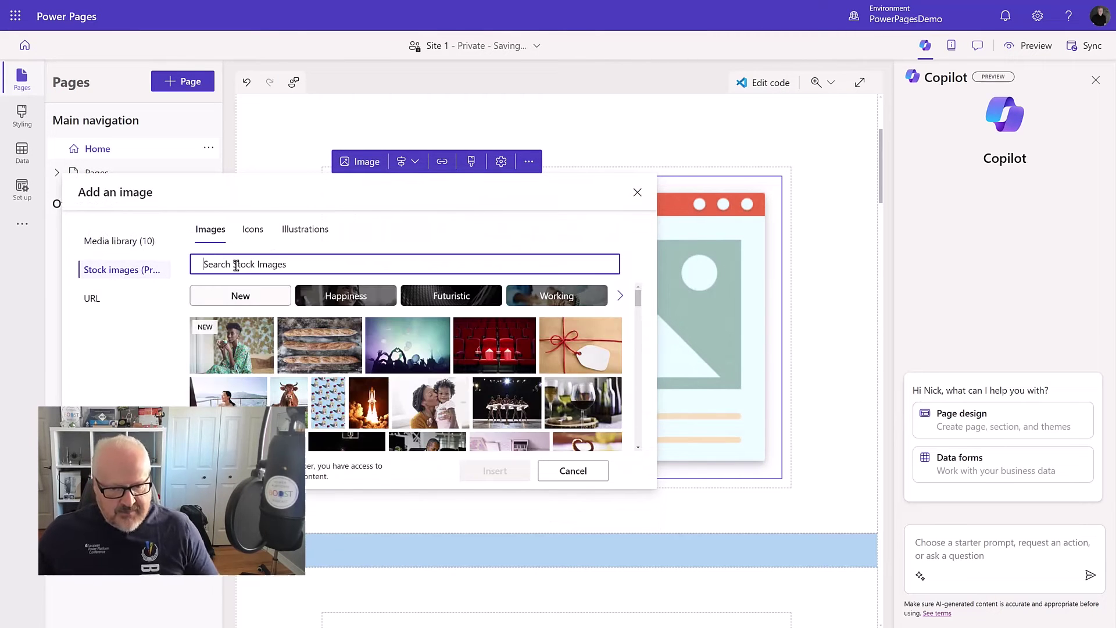
type("meeting")
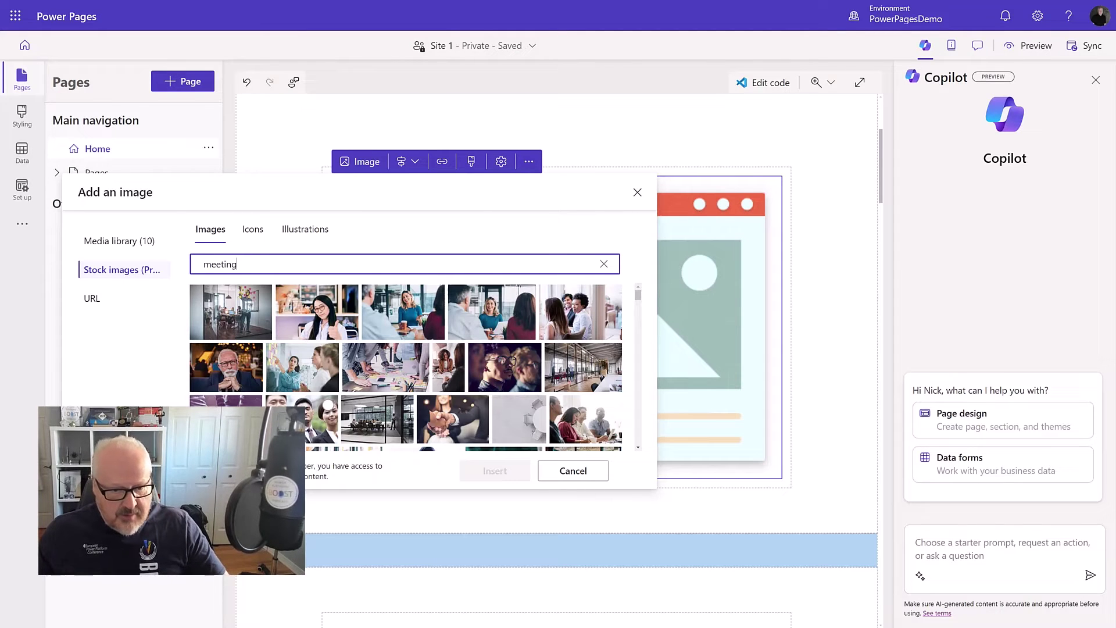
left_click(366, 425)
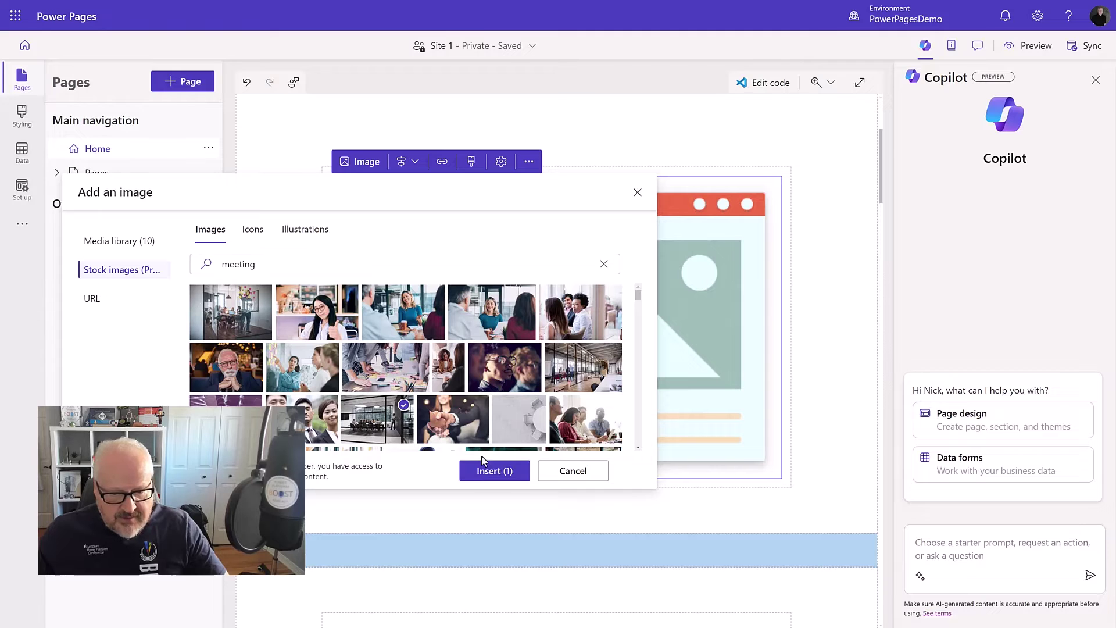
left_click(498, 471)
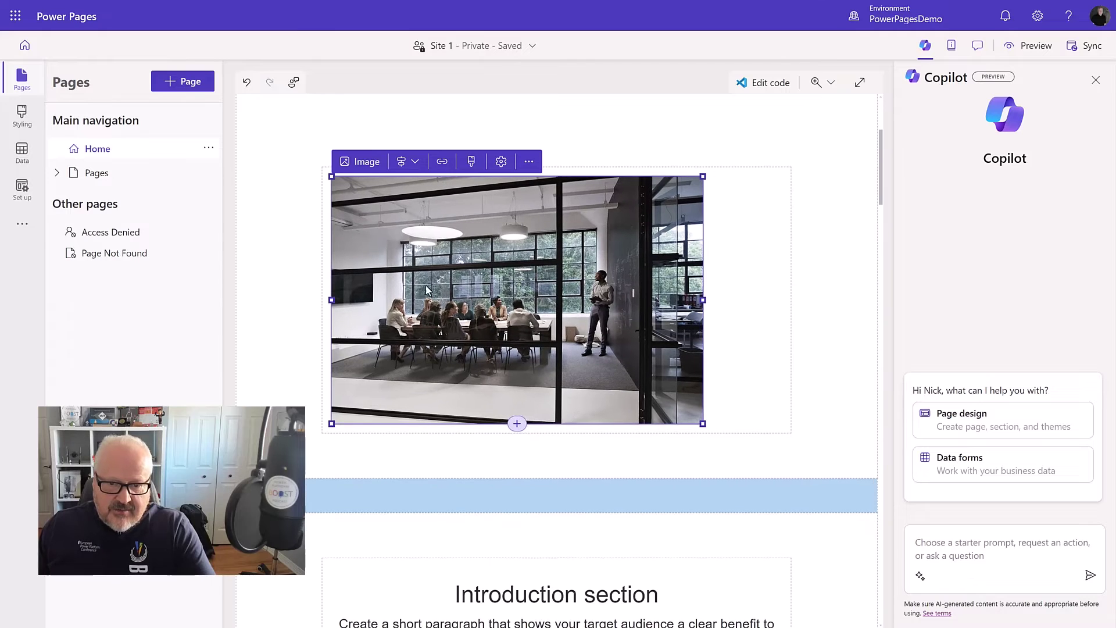
Center-align the new photo within its section and review the page
left_click(413, 165)
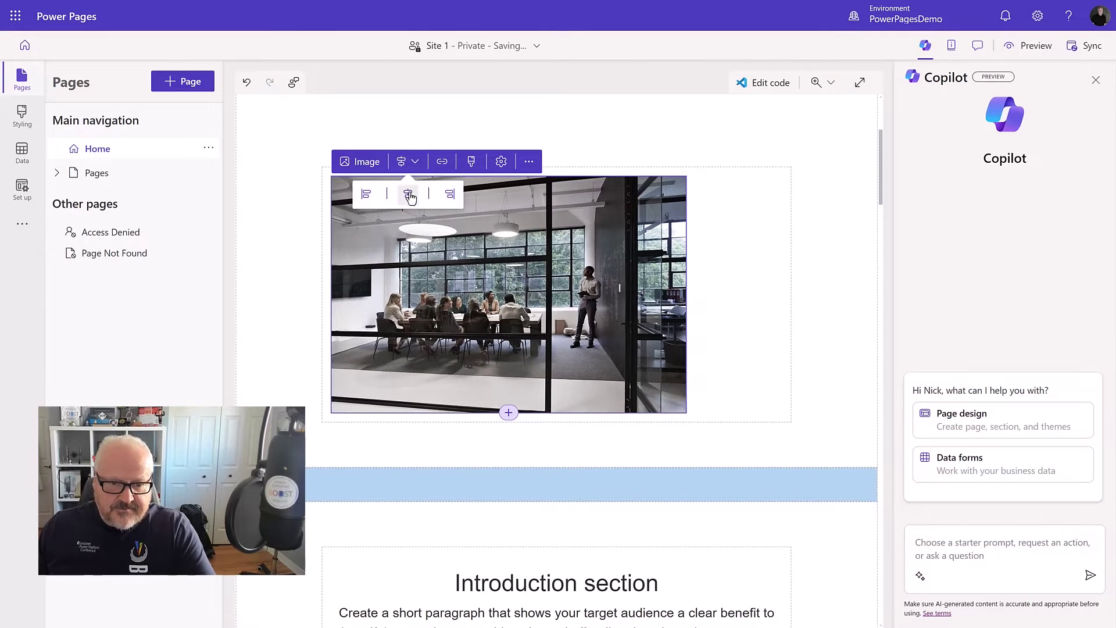
left_click(410, 194)
scroll(796, 300, "up", 4)
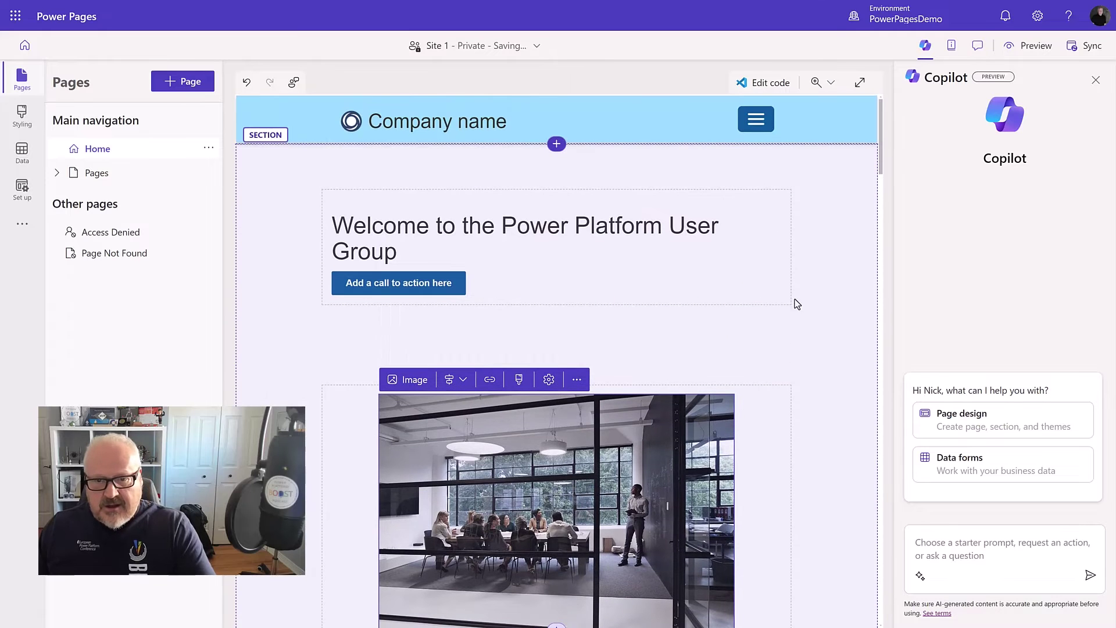
left_click(605, 326)
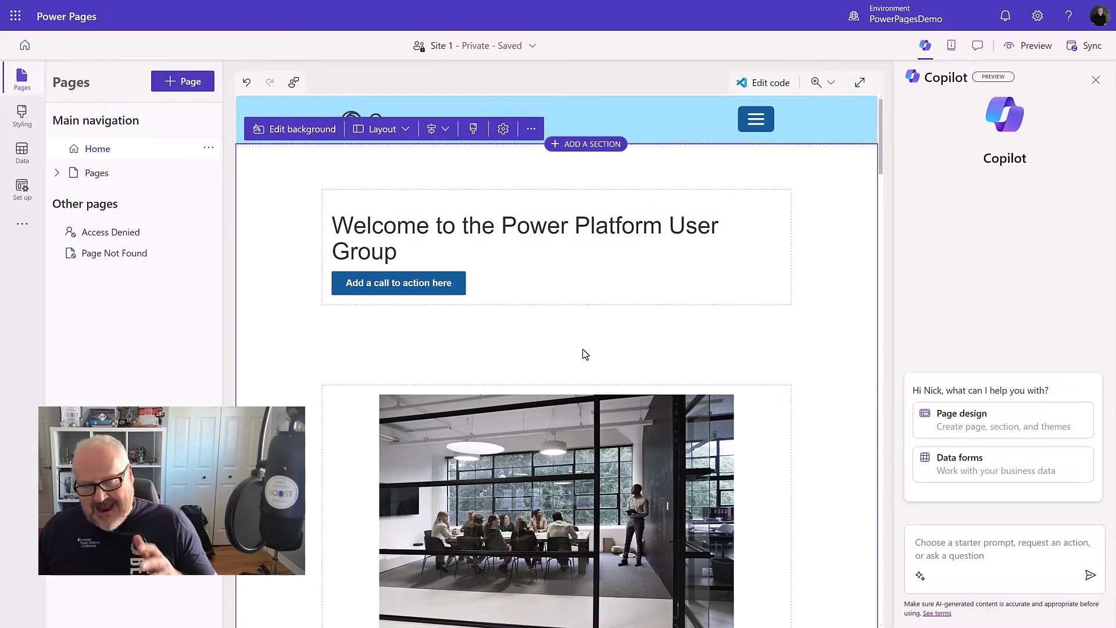
scroll(577, 348, "down", 5)
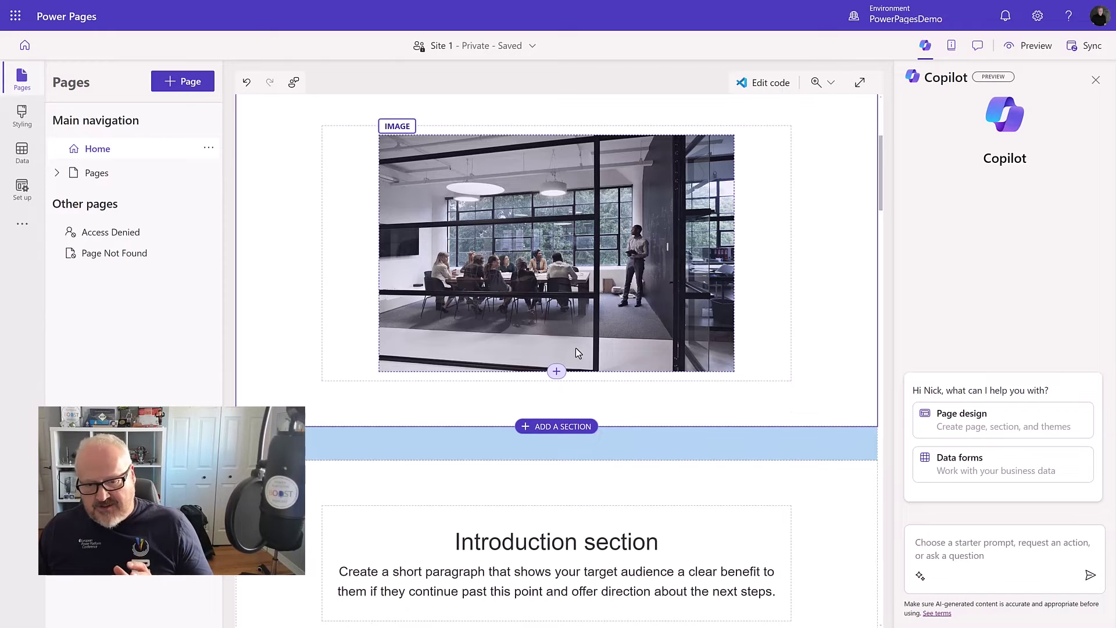
scroll(576, 347, "up", 5)
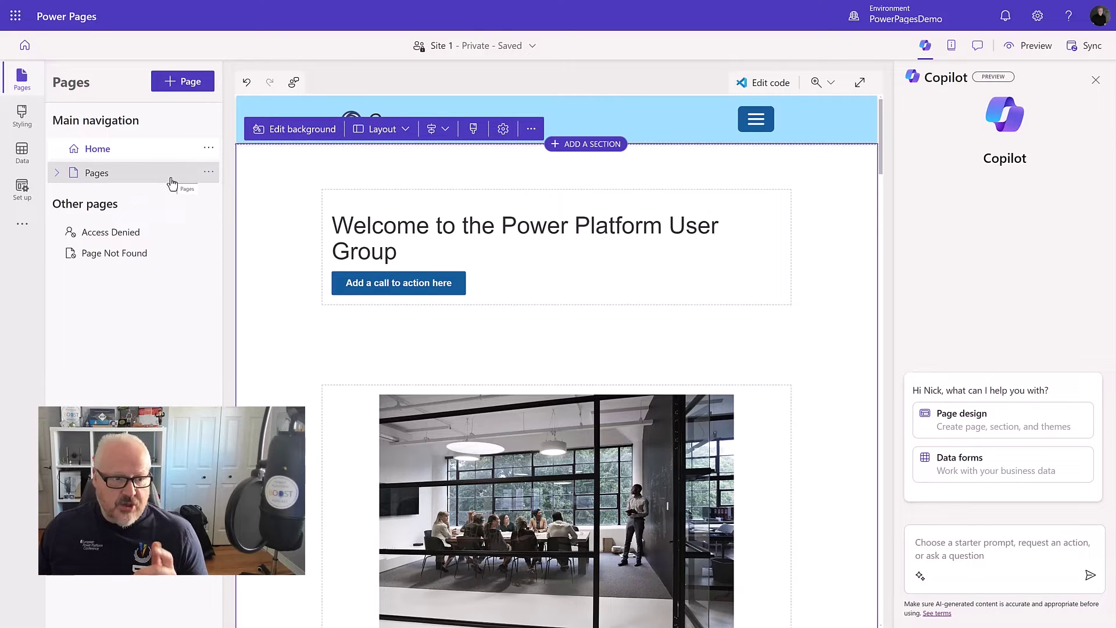
Apply the Moss theme from the Styling themes list
left_click(22, 116)
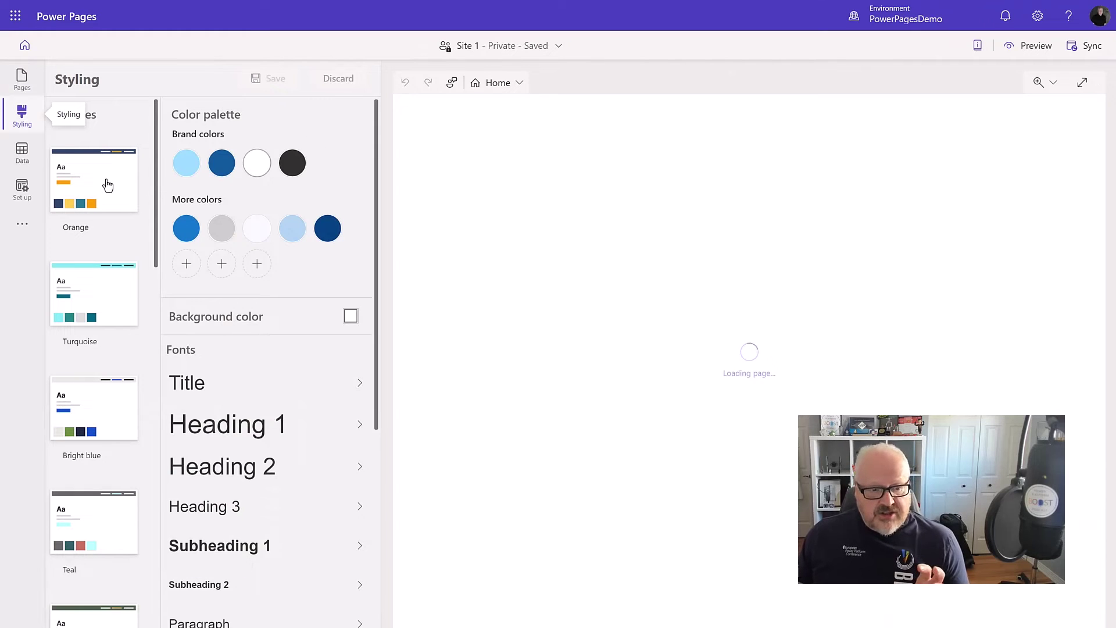
scroll(106, 185, "down", 2)
scroll(106, 185, "down", 1)
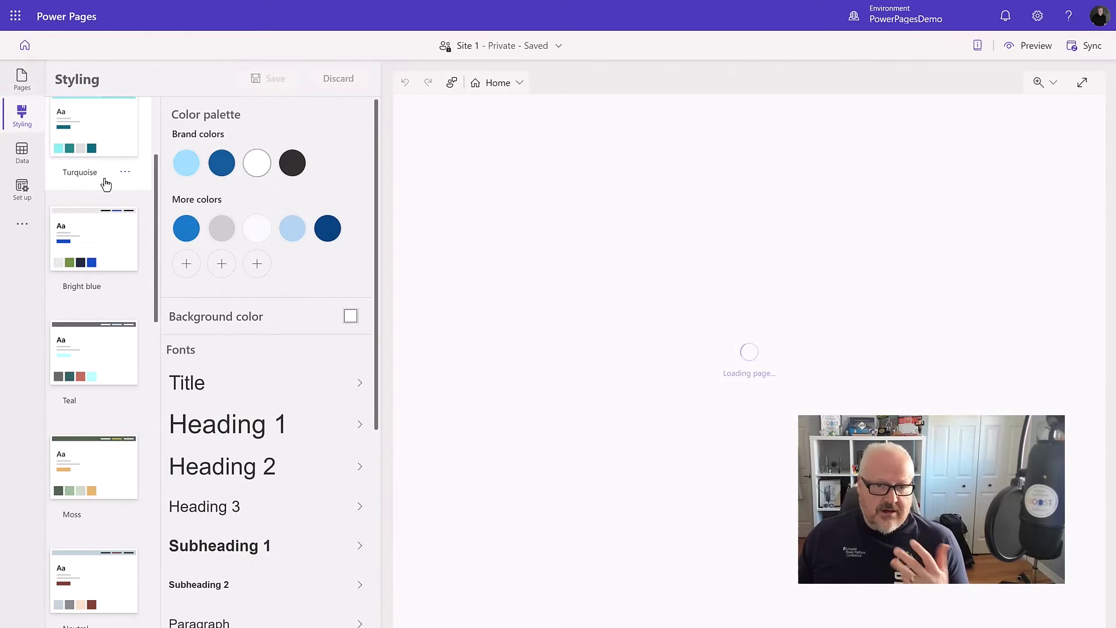
scroll(106, 184, "down", 2)
scroll(104, 184, "up", 3)
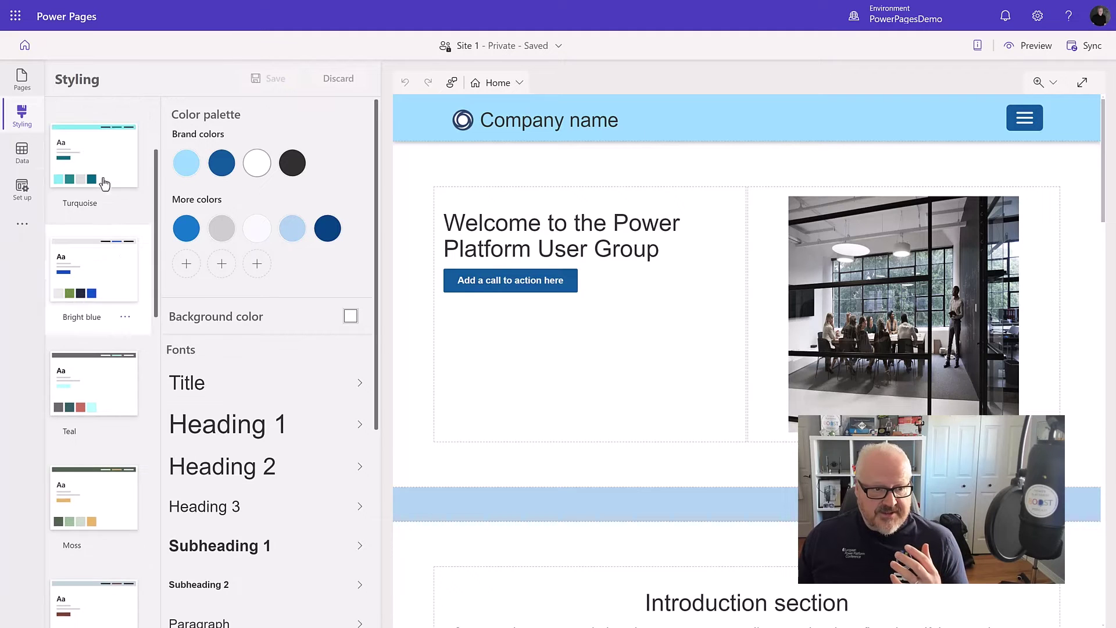
scroll(104, 183, "down", 5)
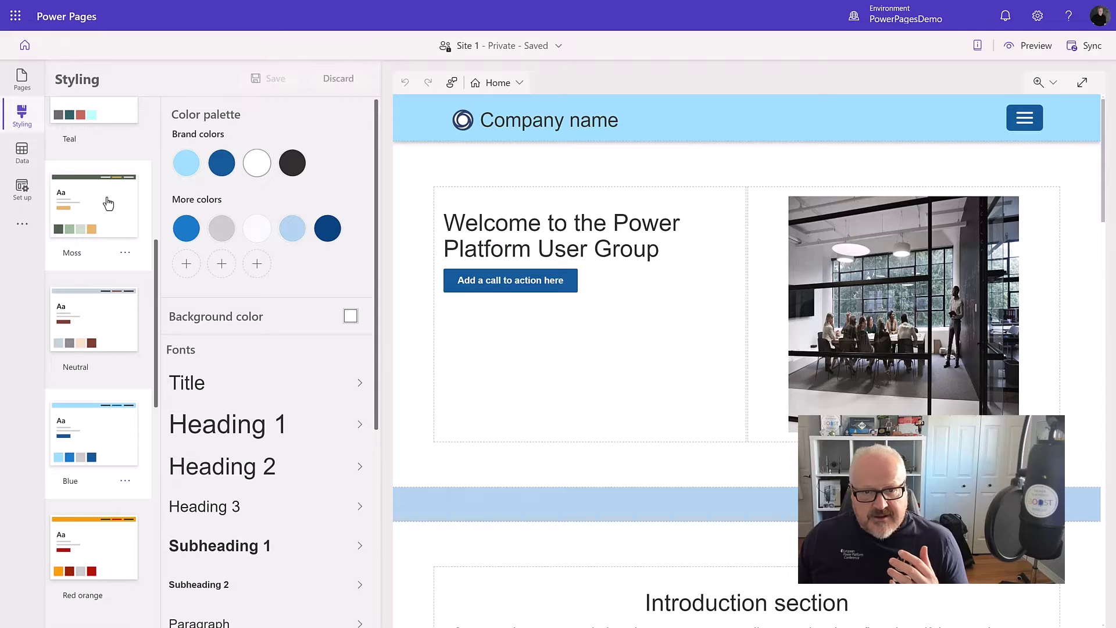
left_click(109, 203)
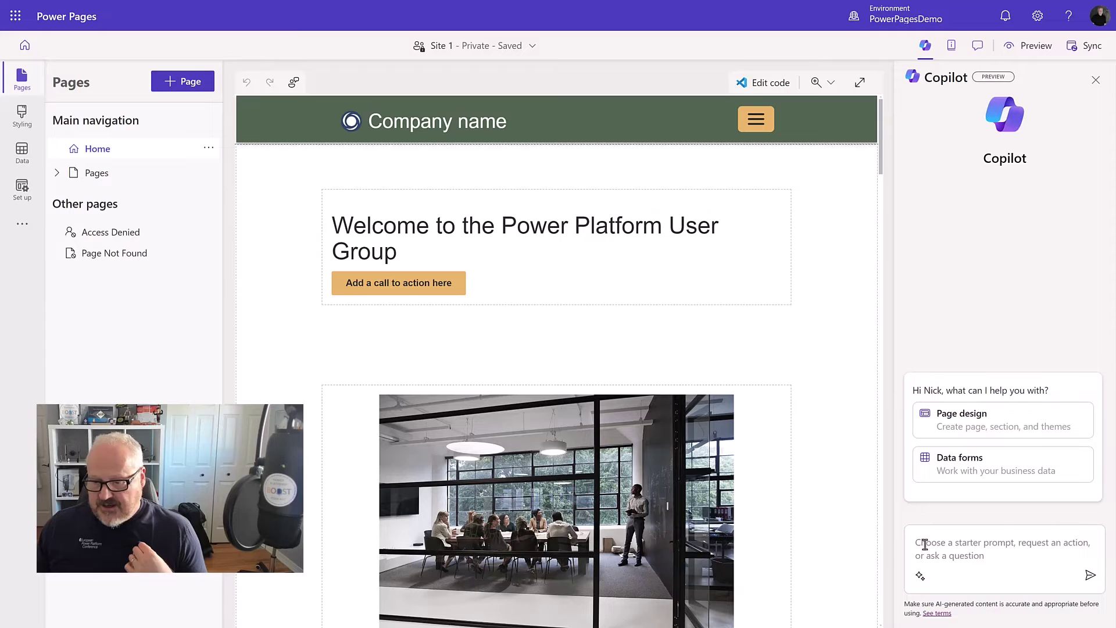
Have Copilot generate a theme styled after the European Power Platform Conference website and apply it
left_click(924, 543)
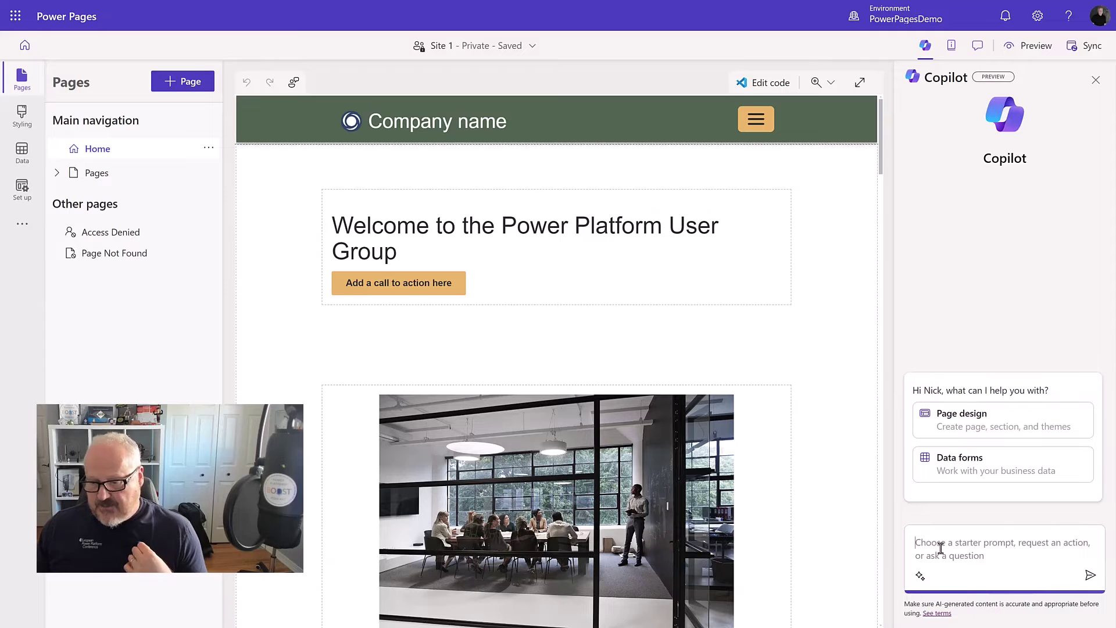
type("create a theme in the style of https://www.sharepointeurope.com/european-power-platform-conference/")
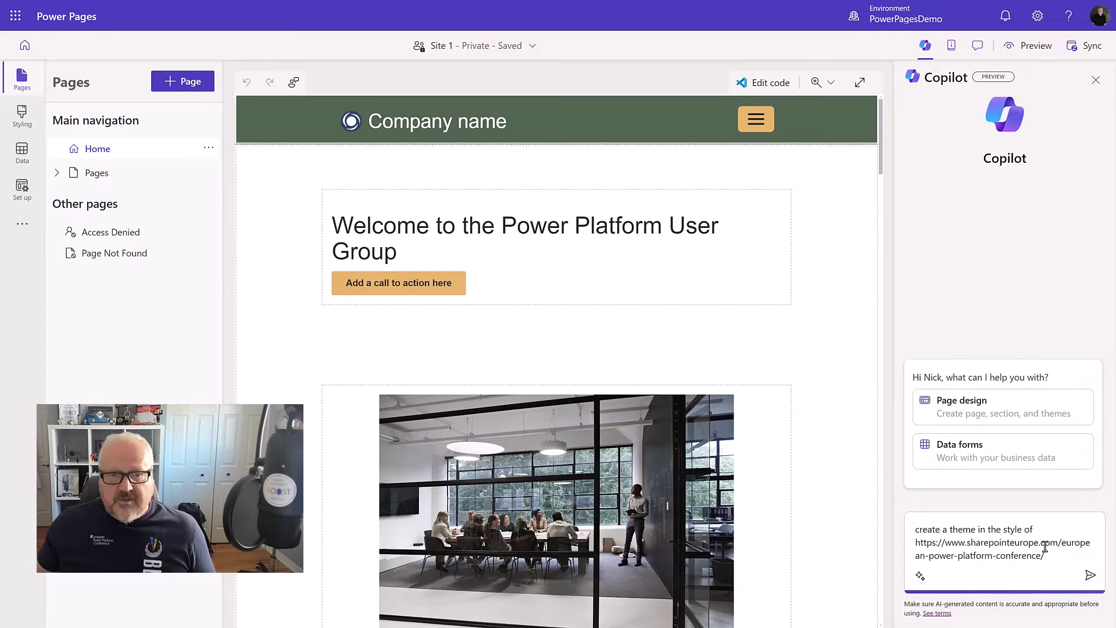
left_click(1091, 577)
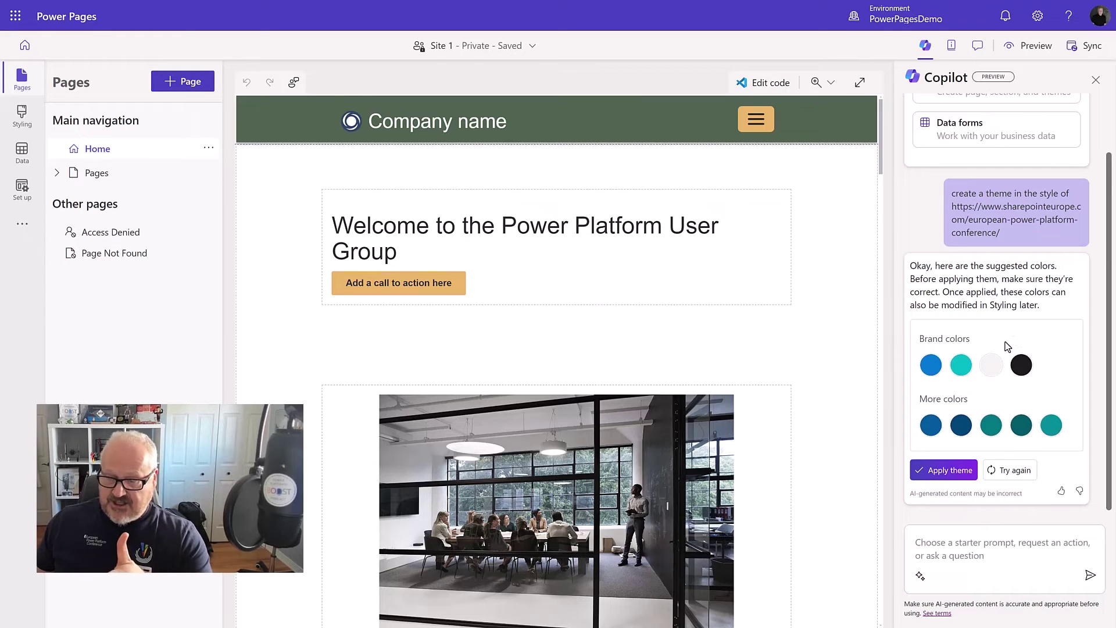
left_click(947, 476)
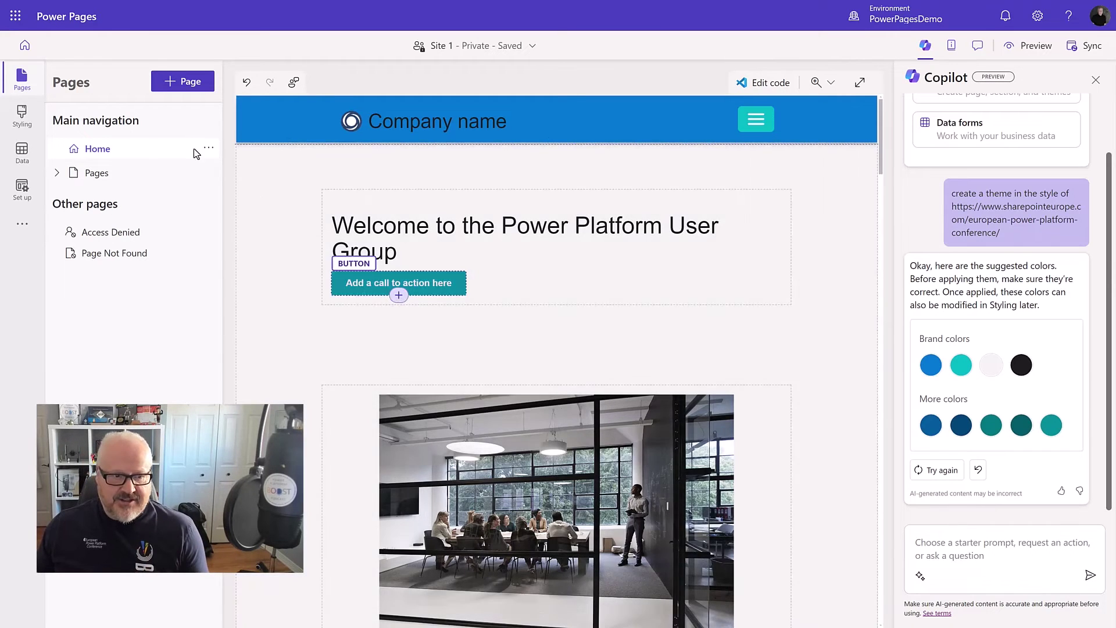
left_click(26, 158)
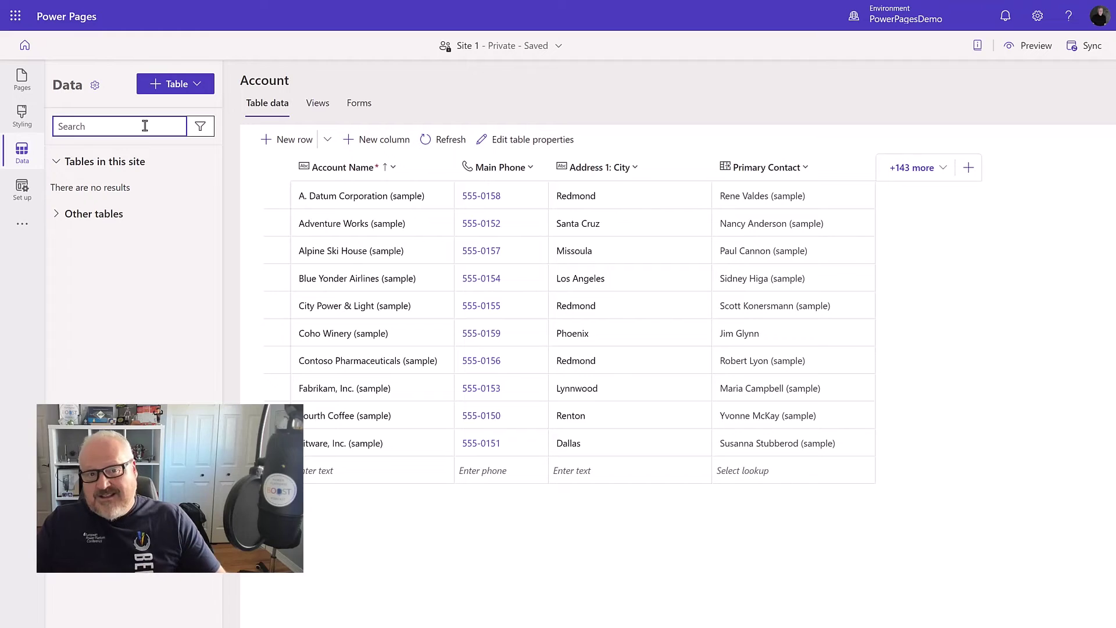
Find the Session table by searching 'sessio' and review its views and forms
type("sessio")
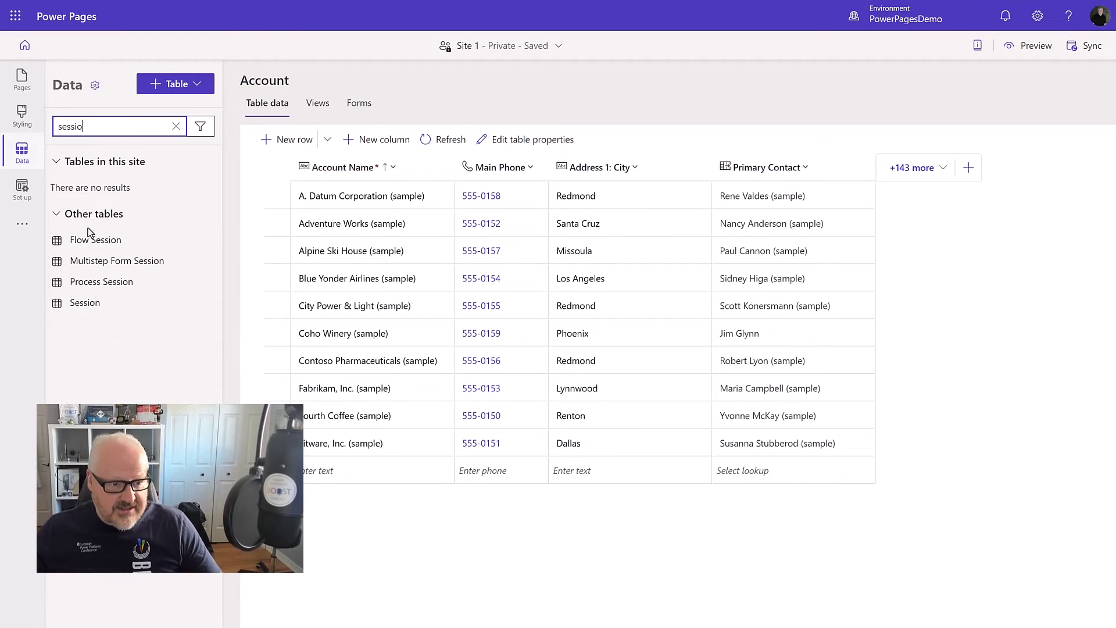
left_click(90, 307)
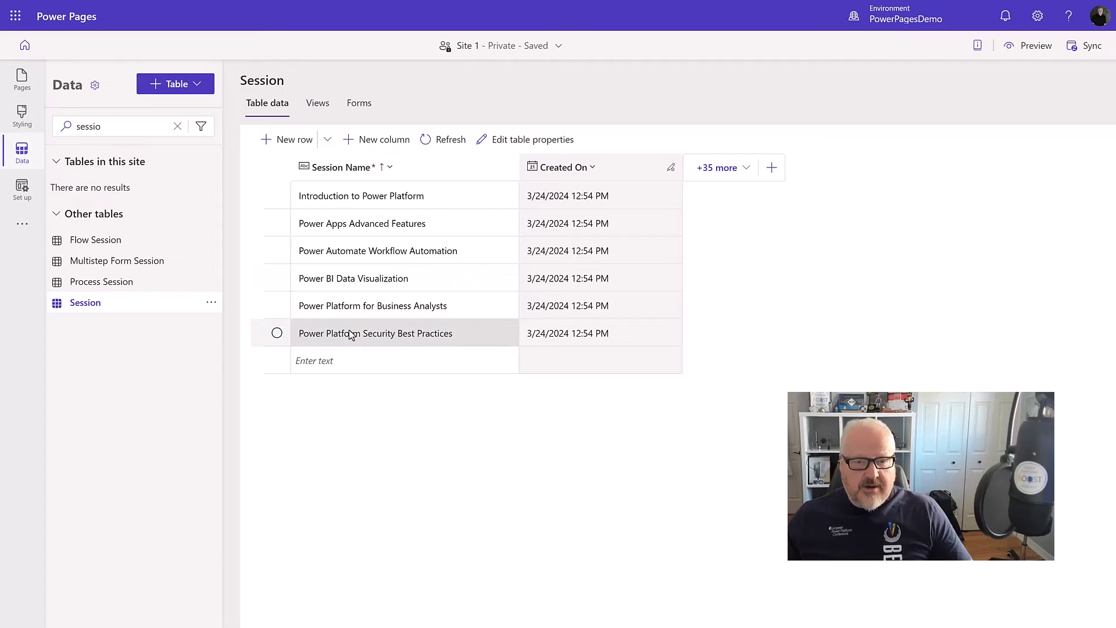
left_click(321, 114)
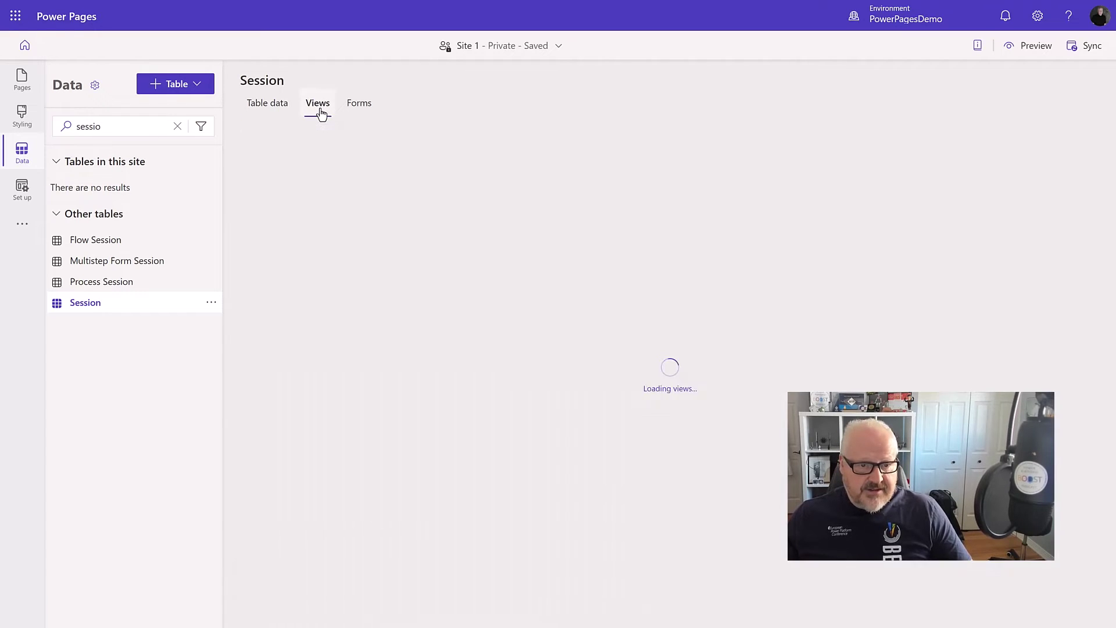
left_click(365, 111)
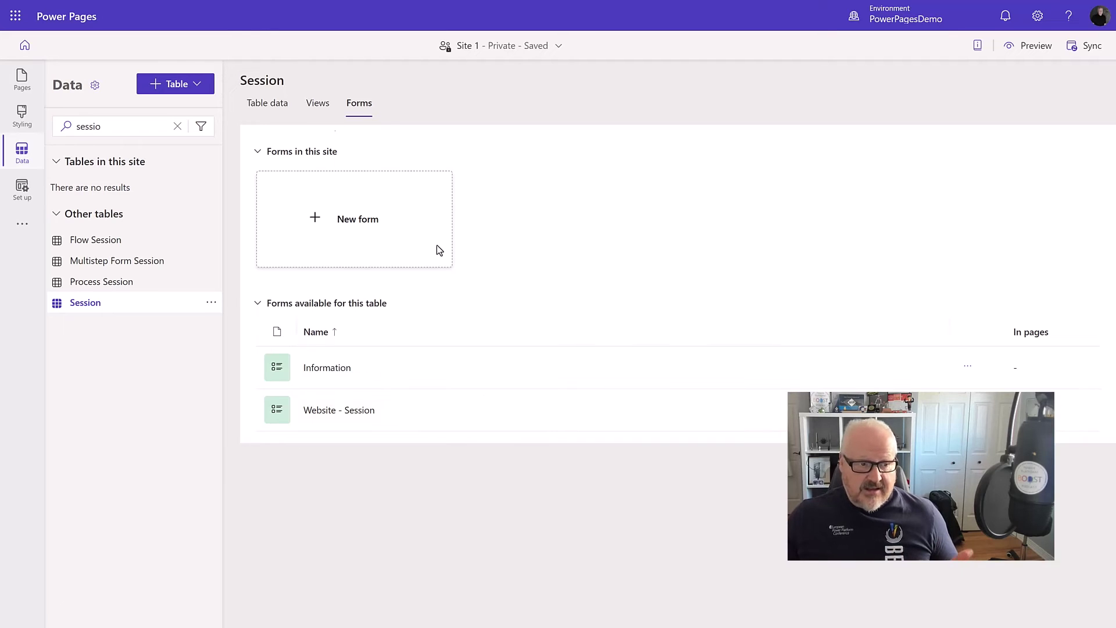
Add a new page named 'Session List' starting from blank
left_click(22, 87)
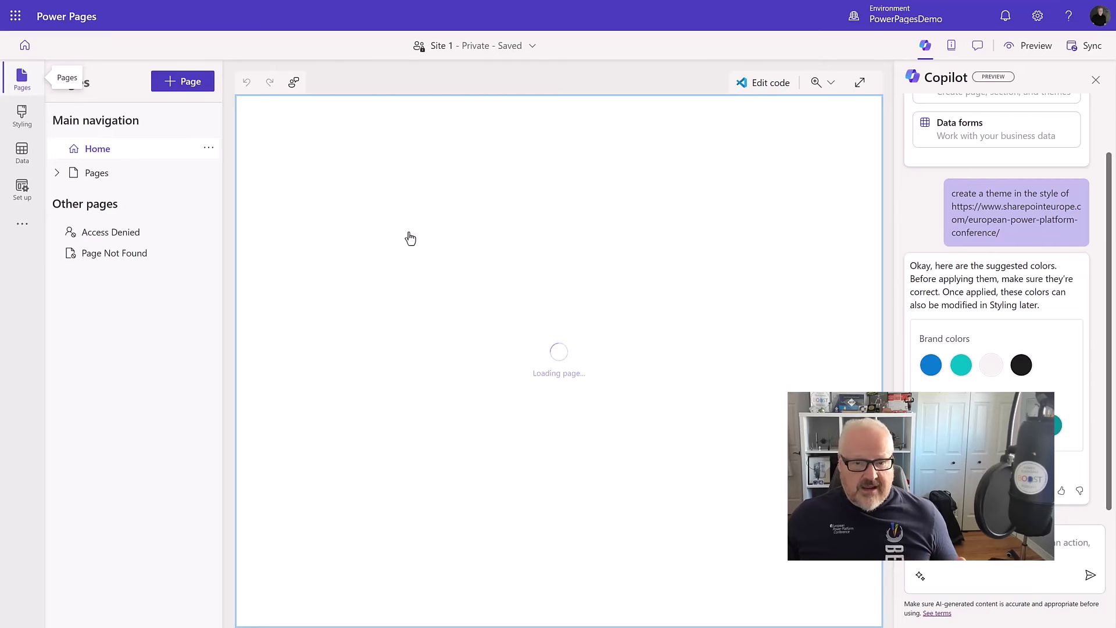
left_click(191, 87)
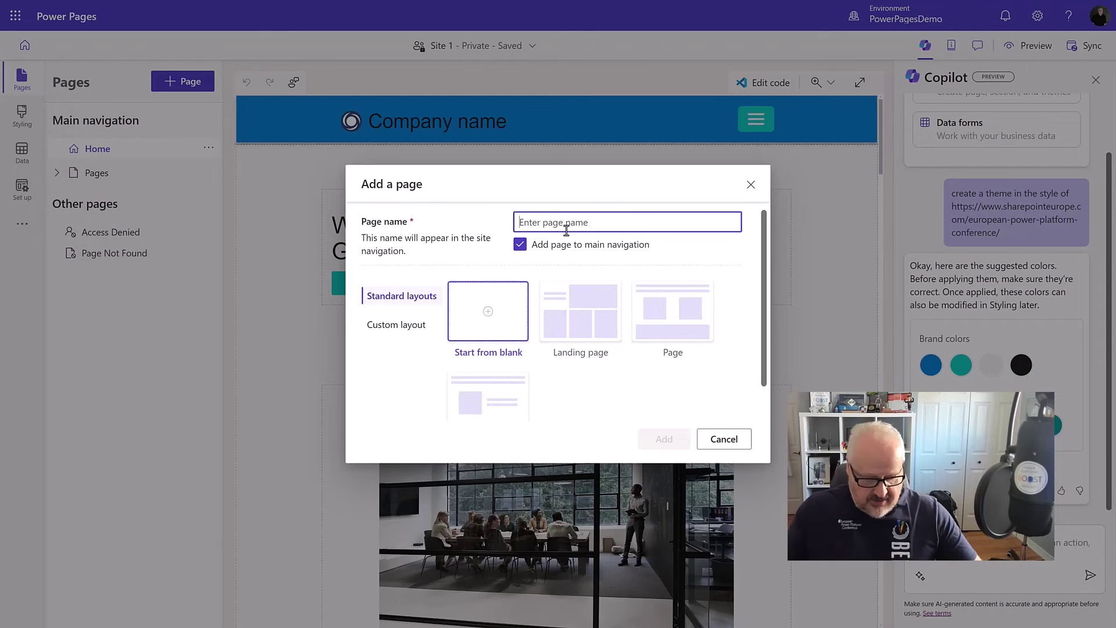
type("Session List")
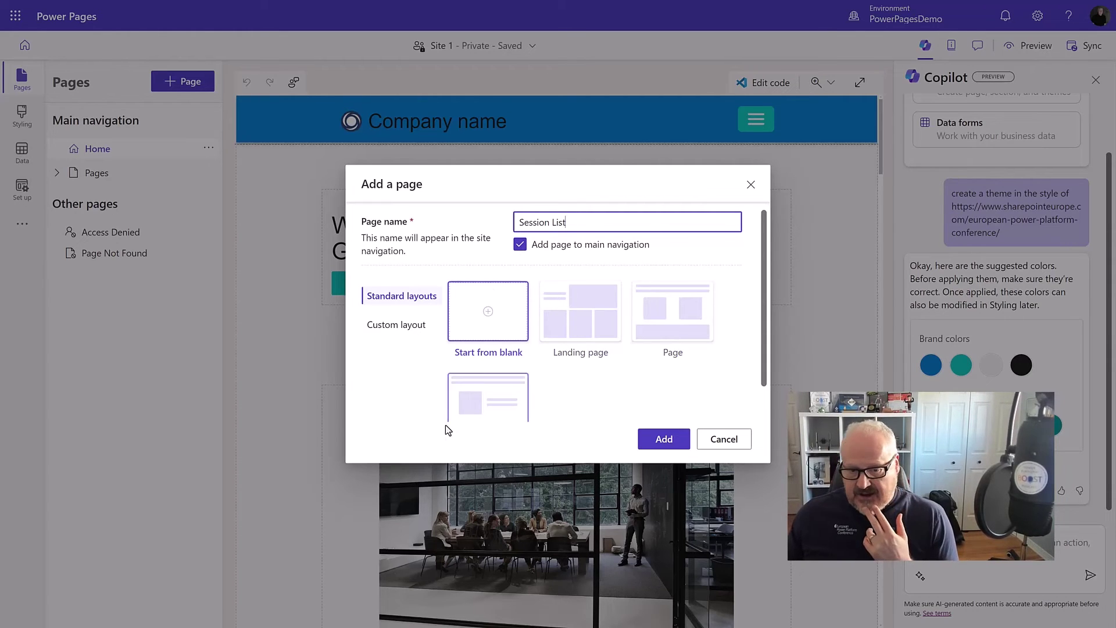
left_click(391, 326)
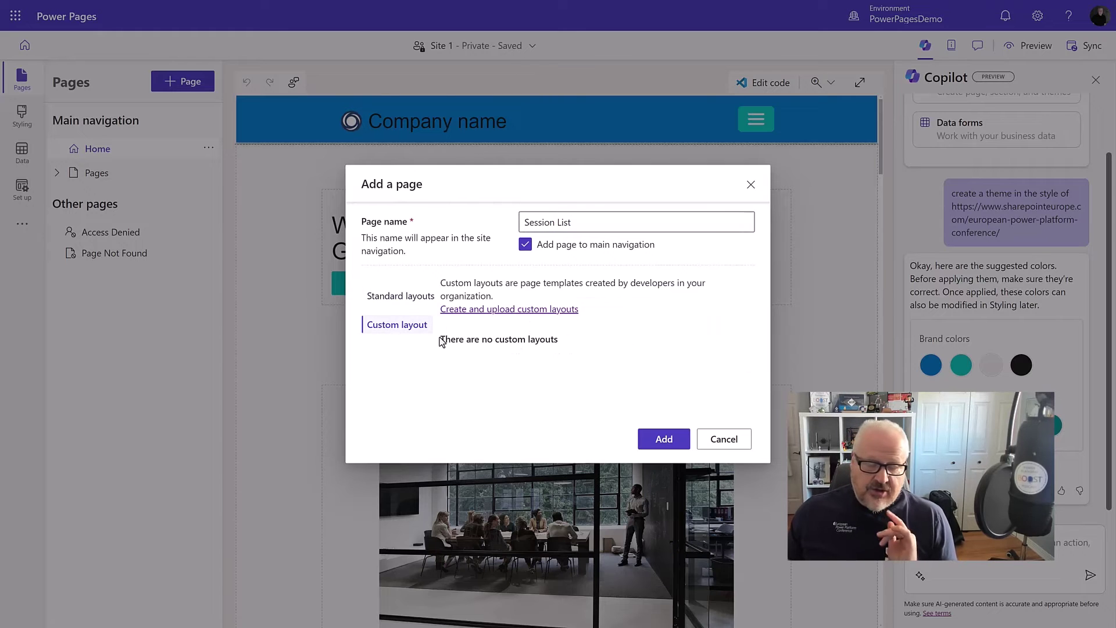
left_click(409, 299)
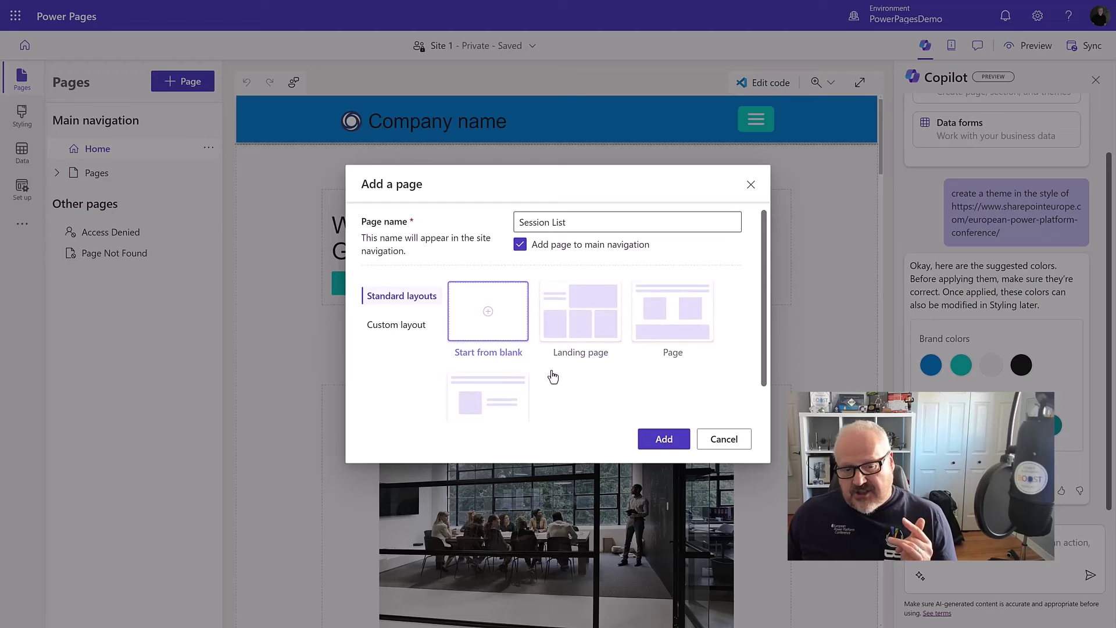
left_click(664, 440)
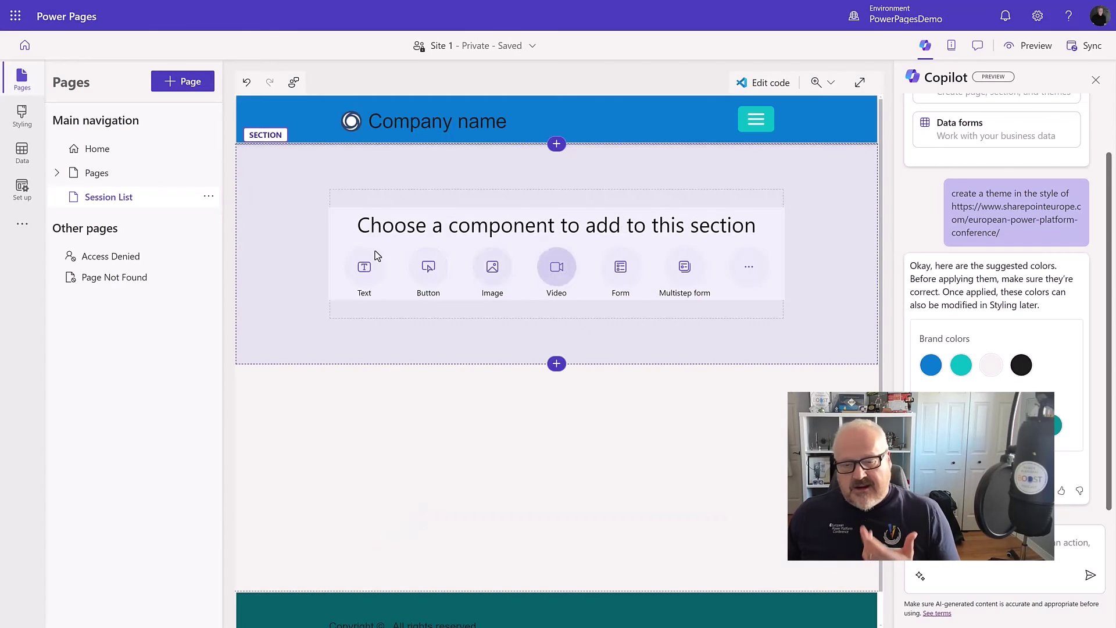
Add a 'Session List' text block formatted as Heading 2
left_click(365, 267)
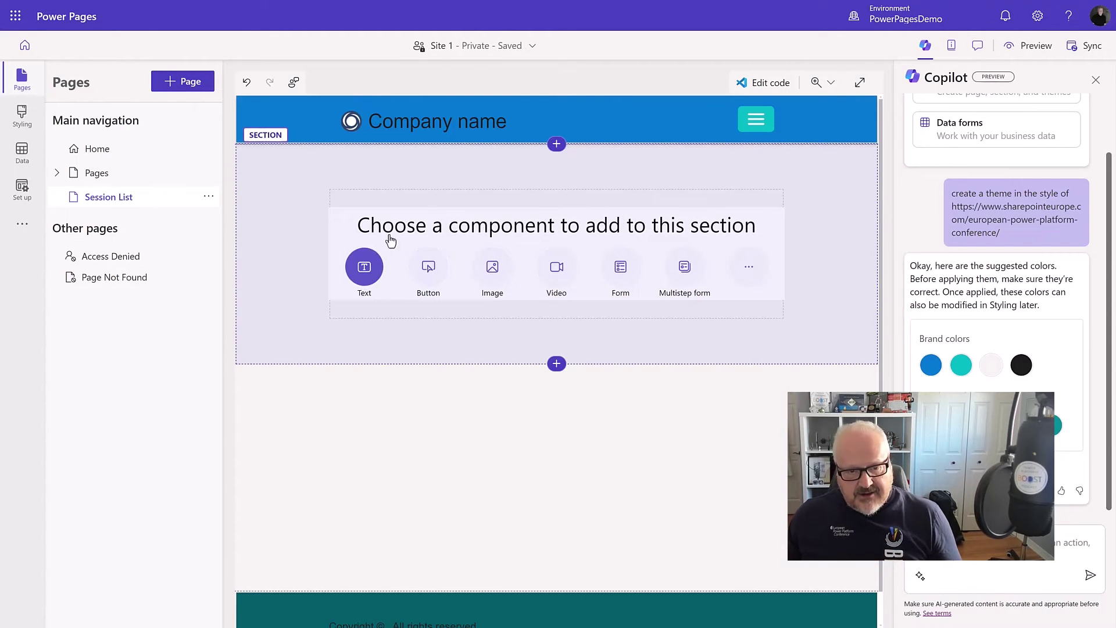
left_click_drag(400, 208, 342, 202)
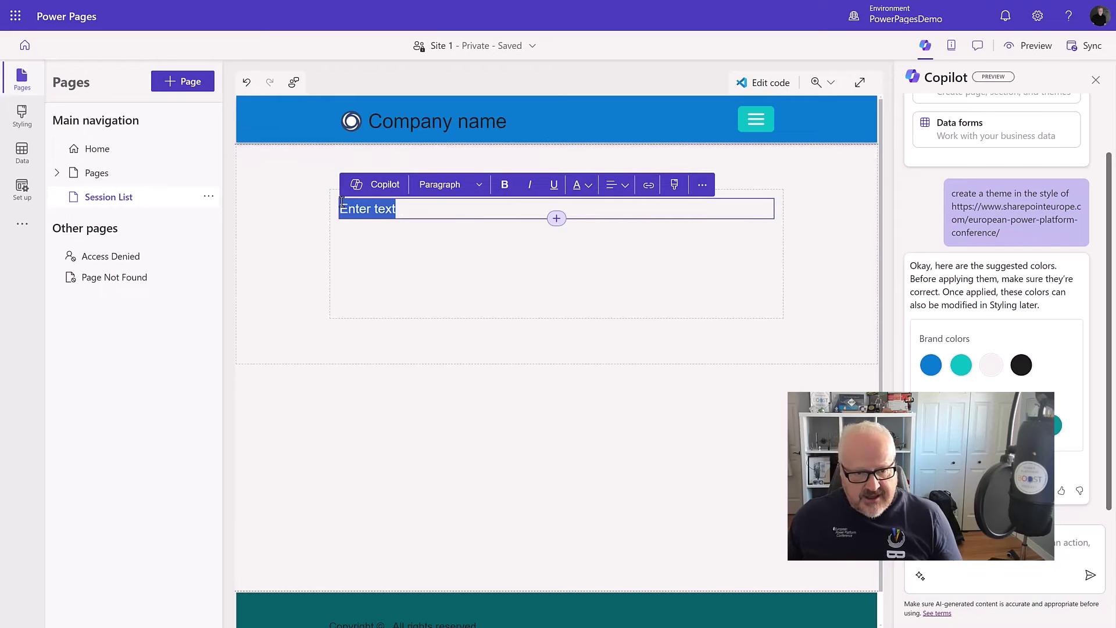
type("Session")
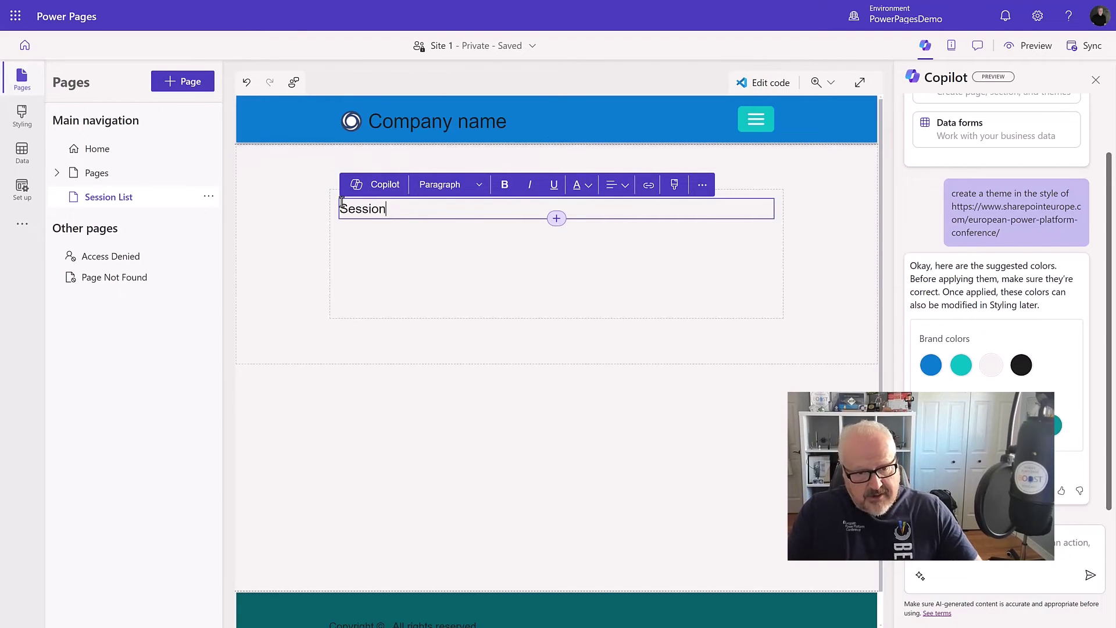
type(" List")
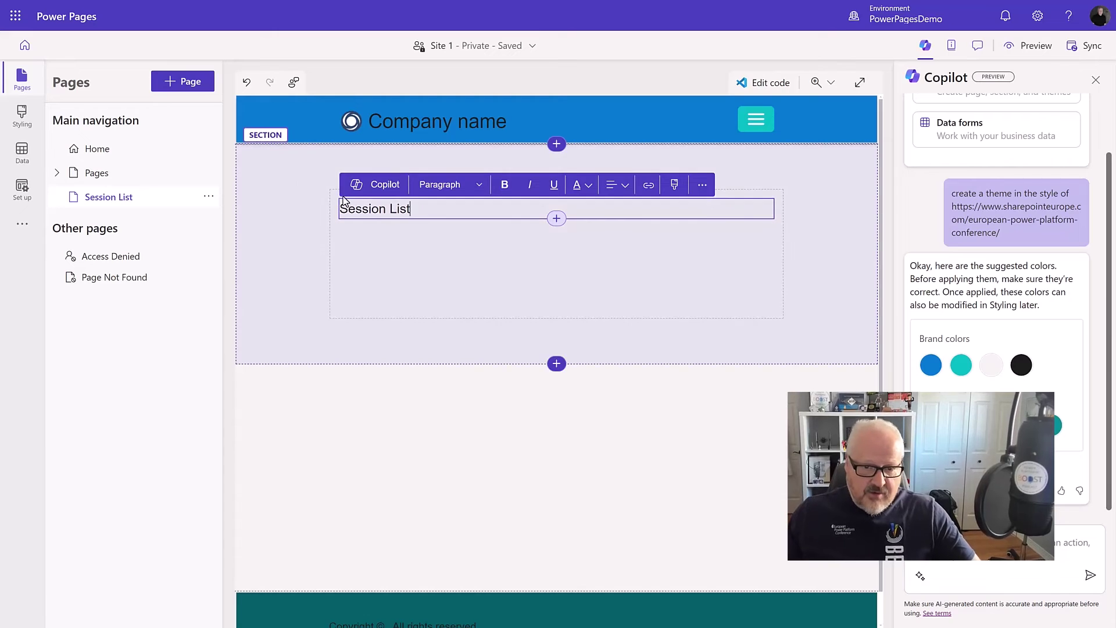
left_click(439, 188)
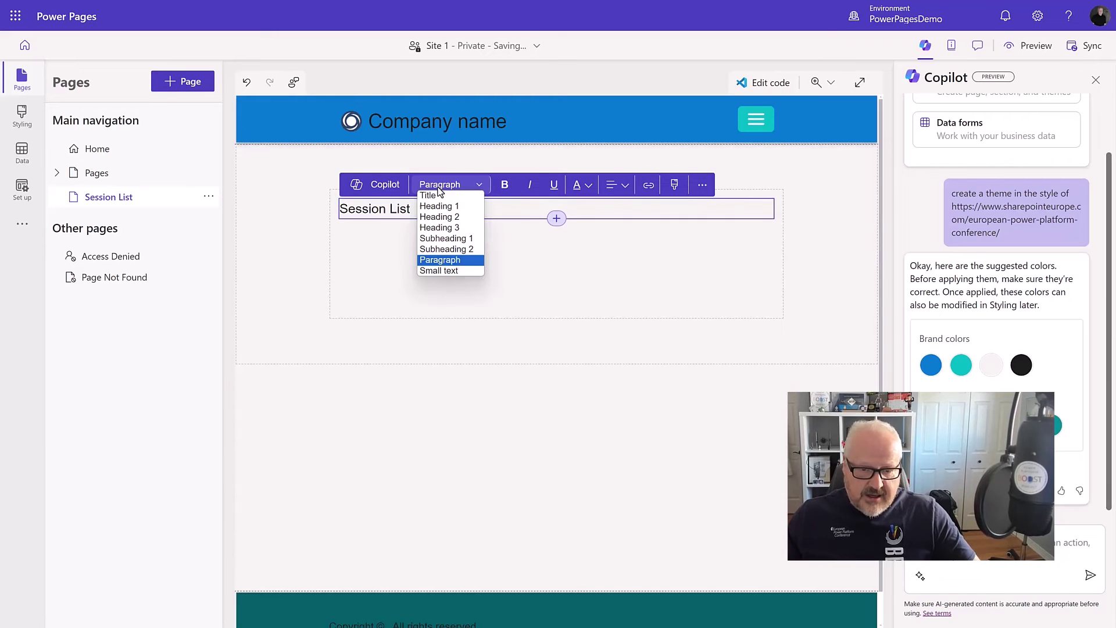
left_click(452, 218)
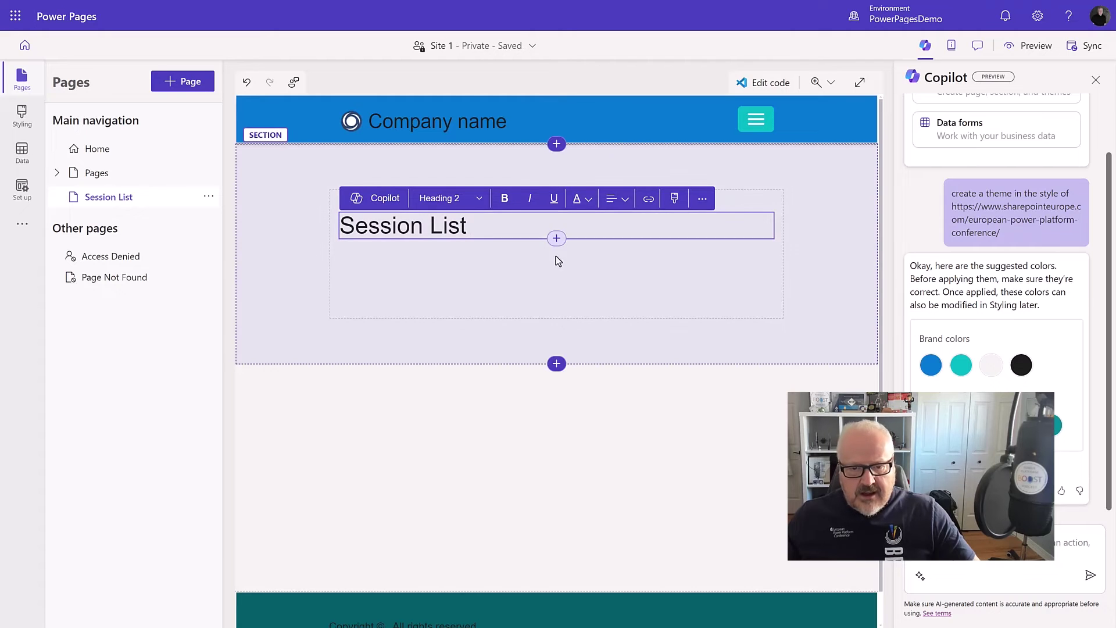
Insert a spacer beneath the Session List heading
left_click(556, 238)
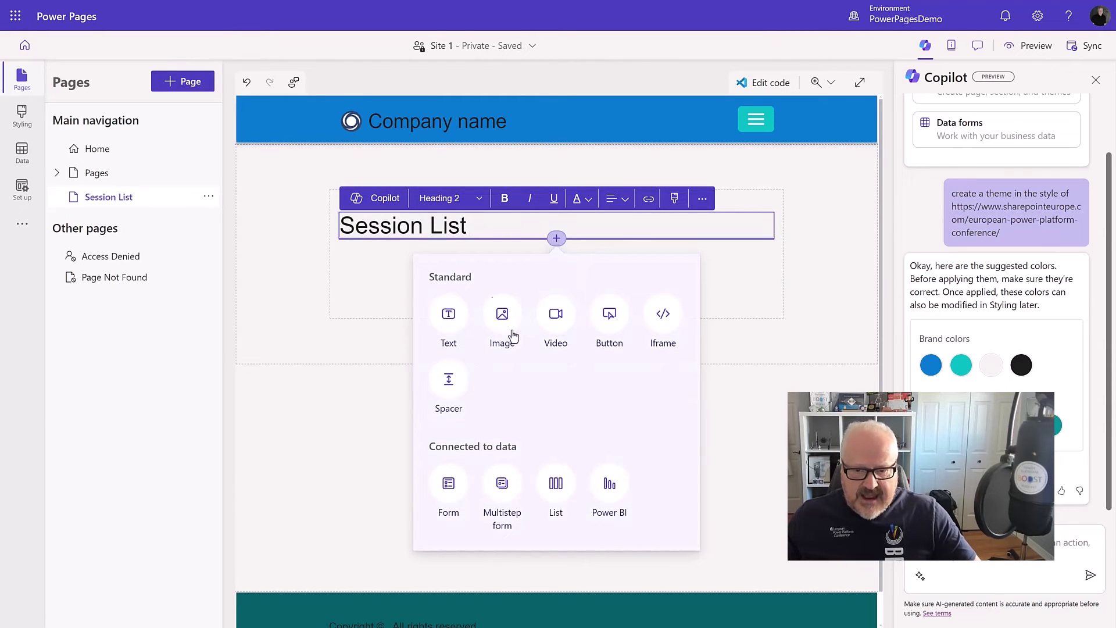
left_click(449, 378)
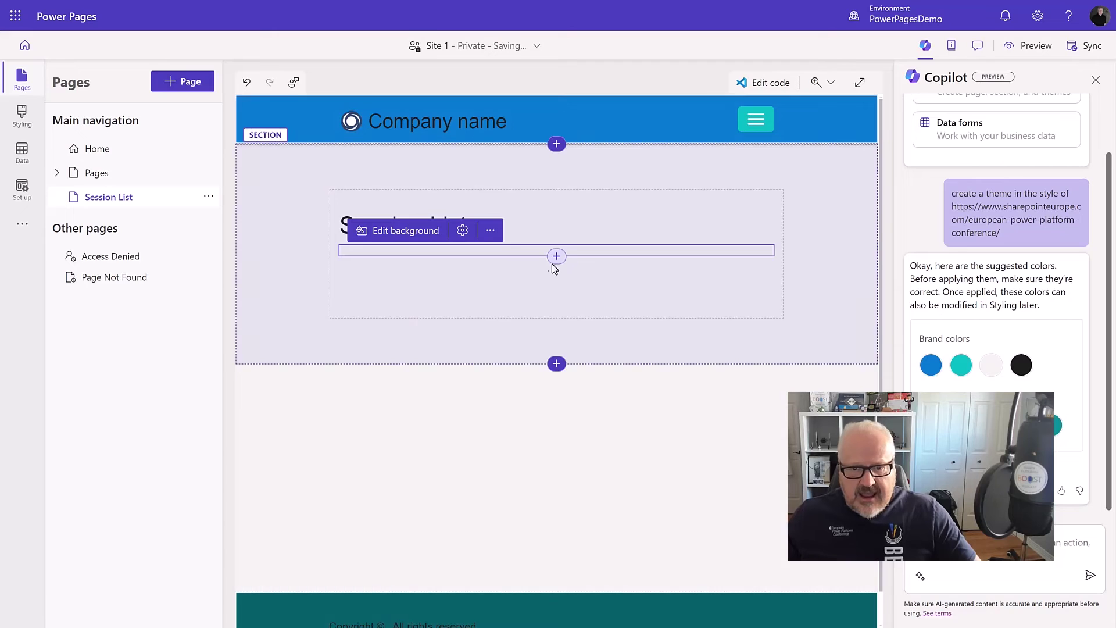
left_click(556, 256)
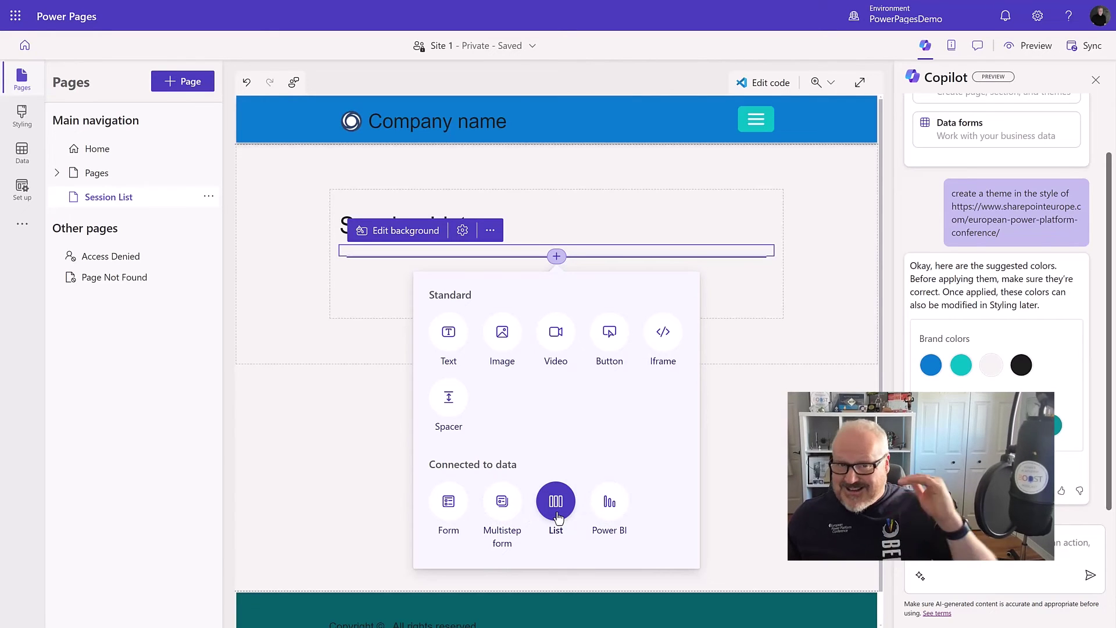
Add a list connected to the Session table using the Website - Sessions view
left_click(556, 503)
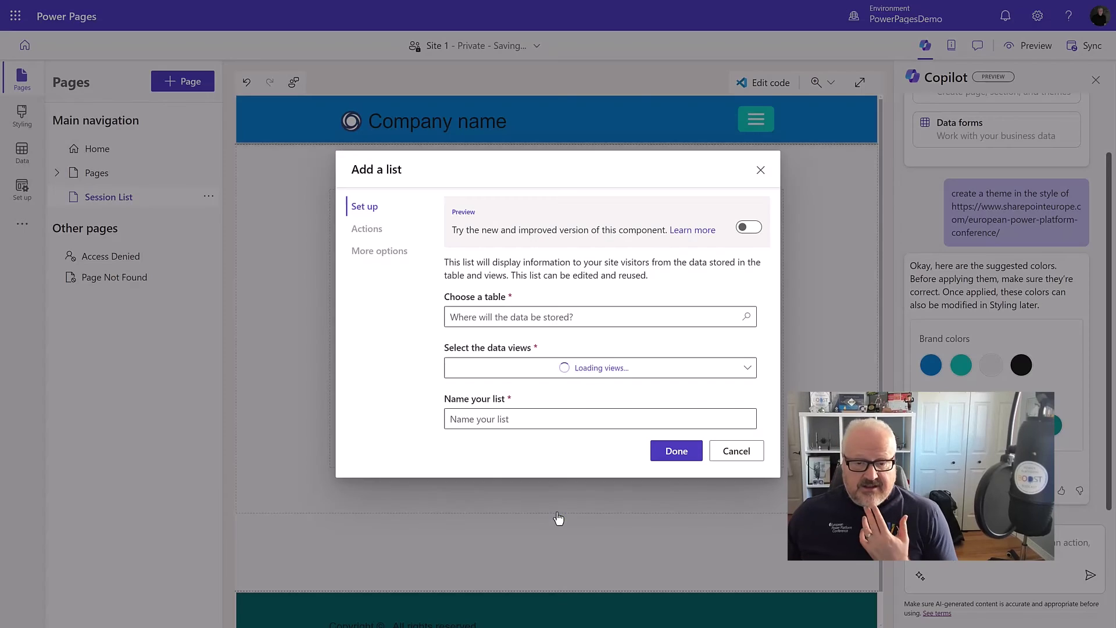
left_click(467, 316)
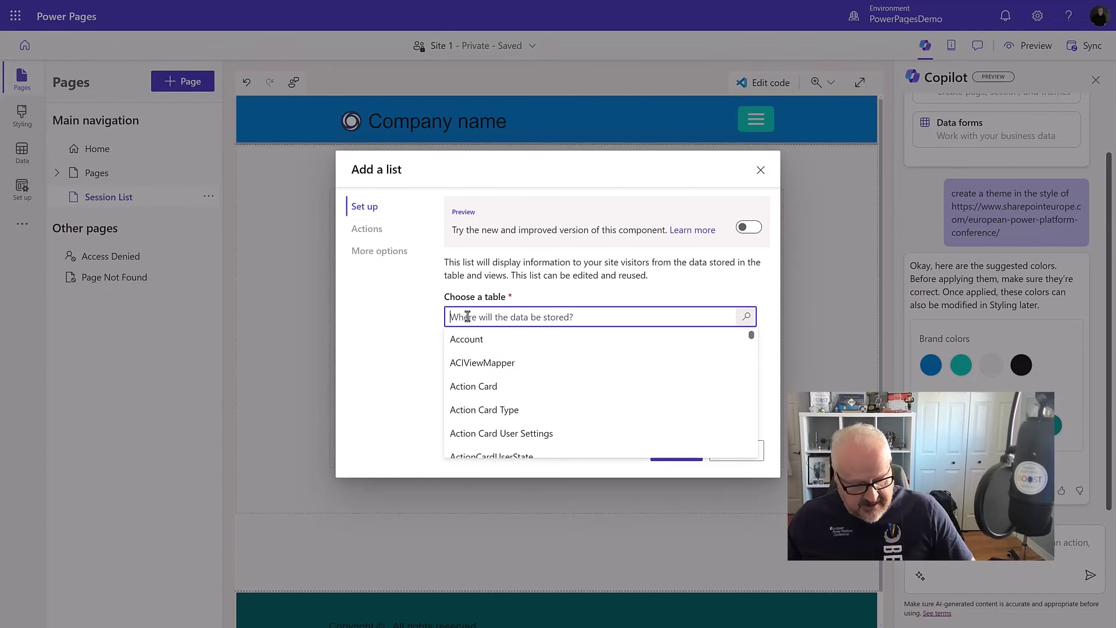
type("sess")
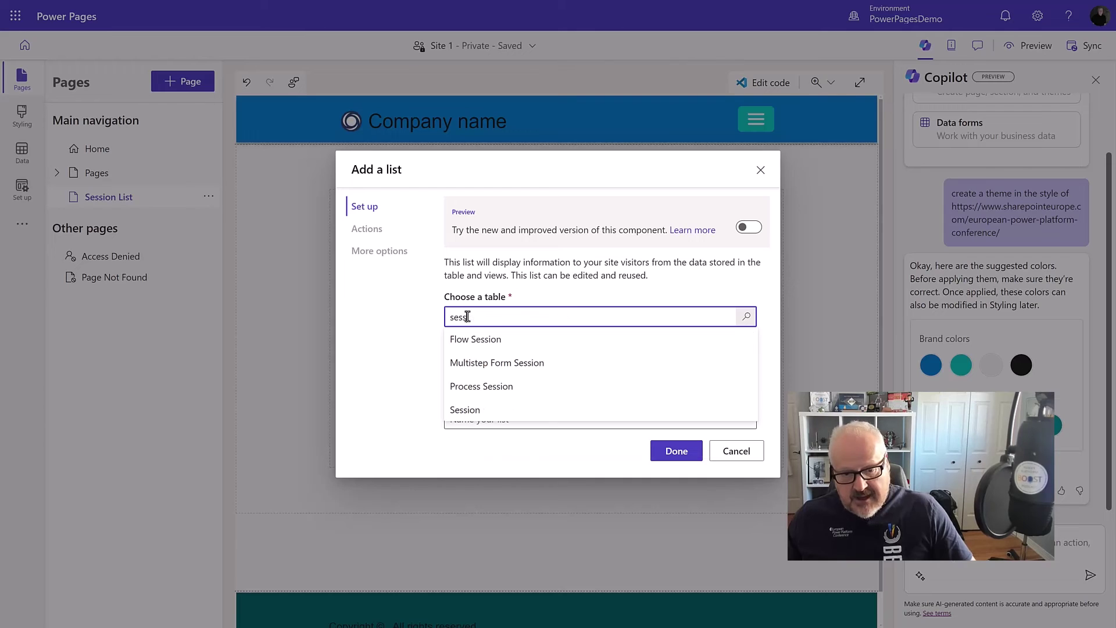
left_click(486, 418)
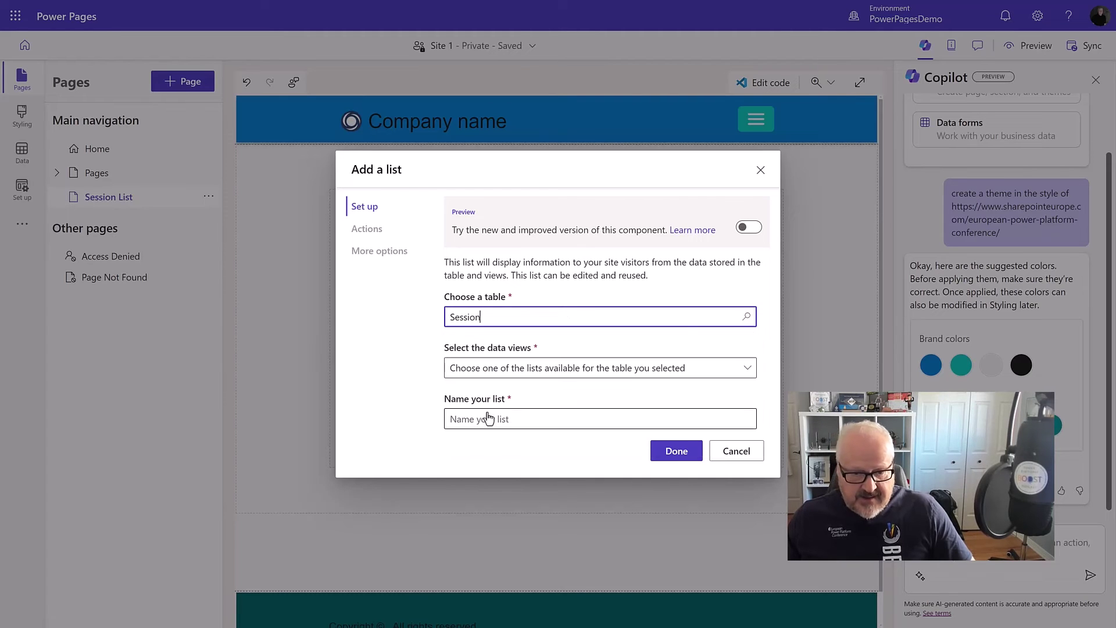
left_click(493, 374)
left_click(457, 511)
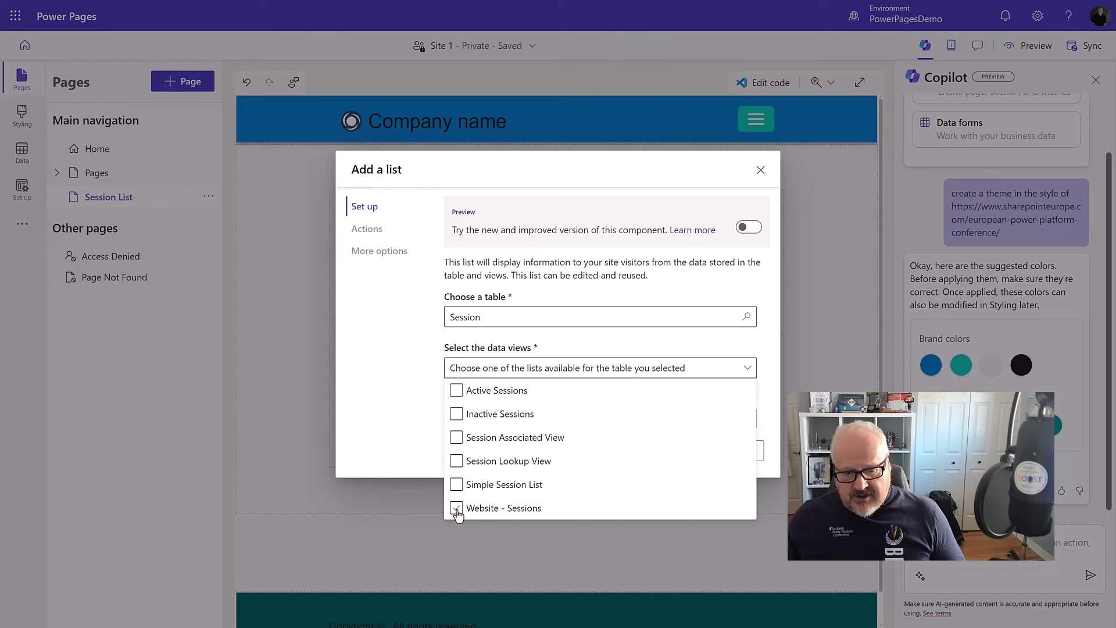
left_click(389, 400)
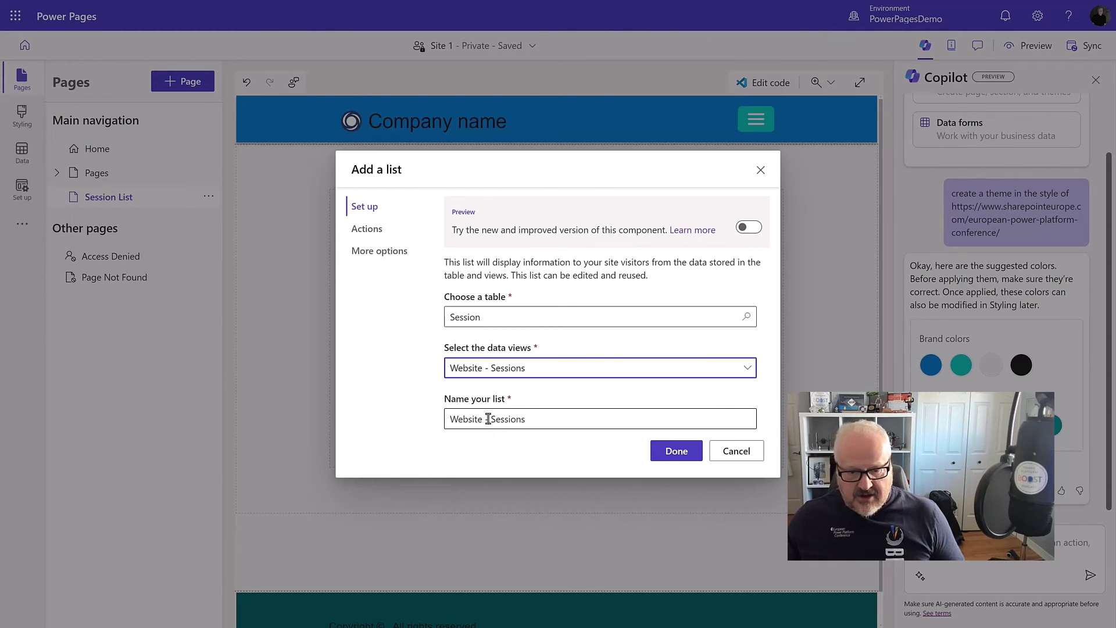
Rename the list to 'Sessions List' and finish adding it to the page
left_click_drag(489, 419, 437, 426)
key("BackSpace")
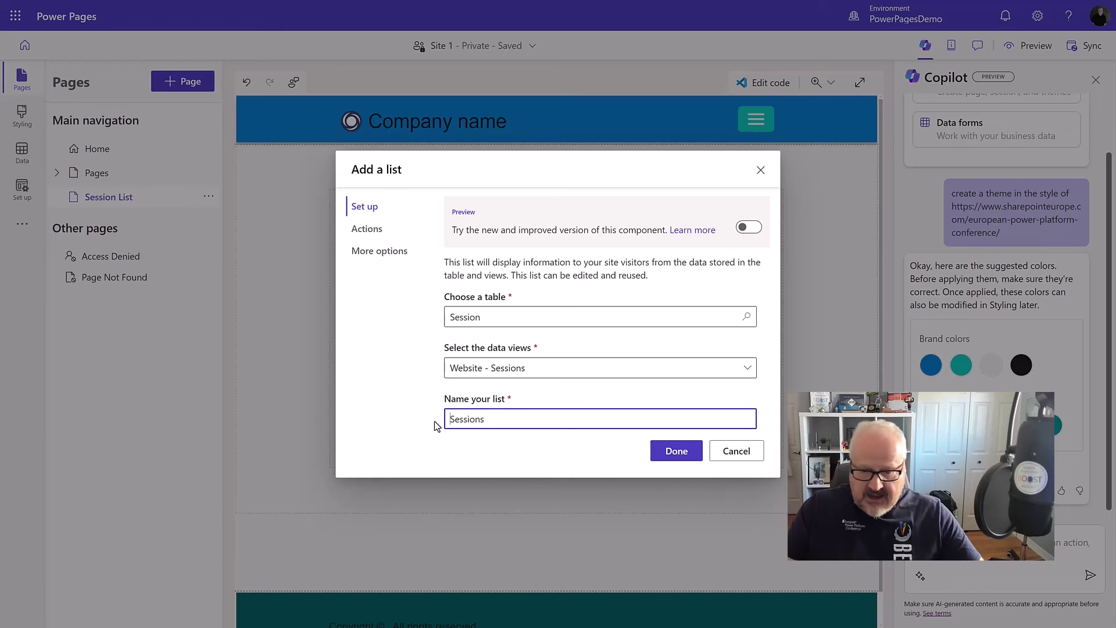
type("List")
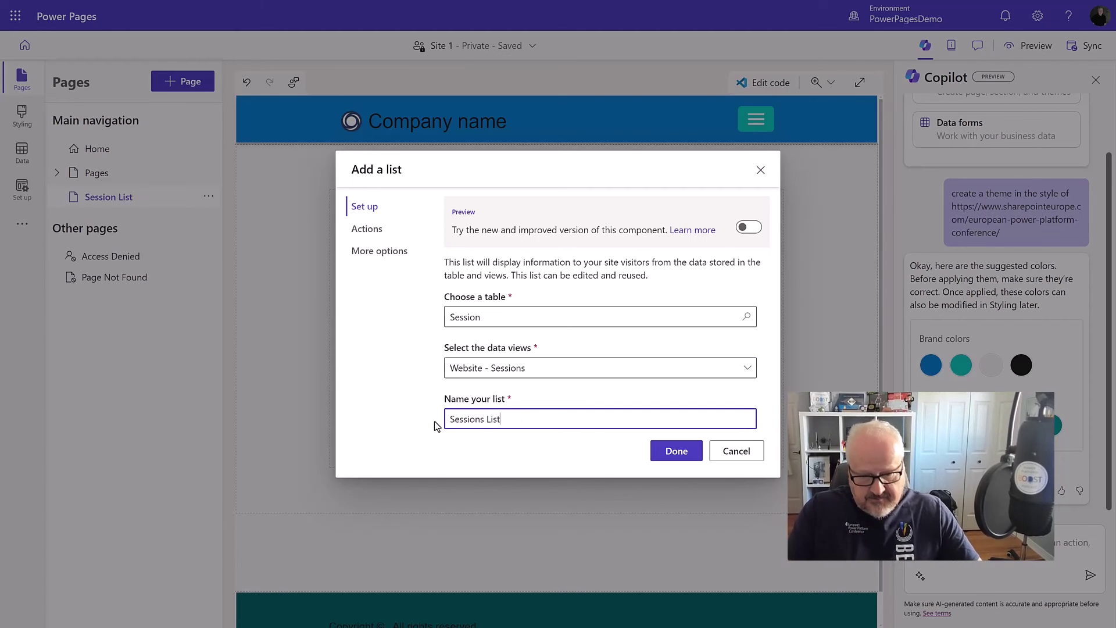
left_click(678, 451)
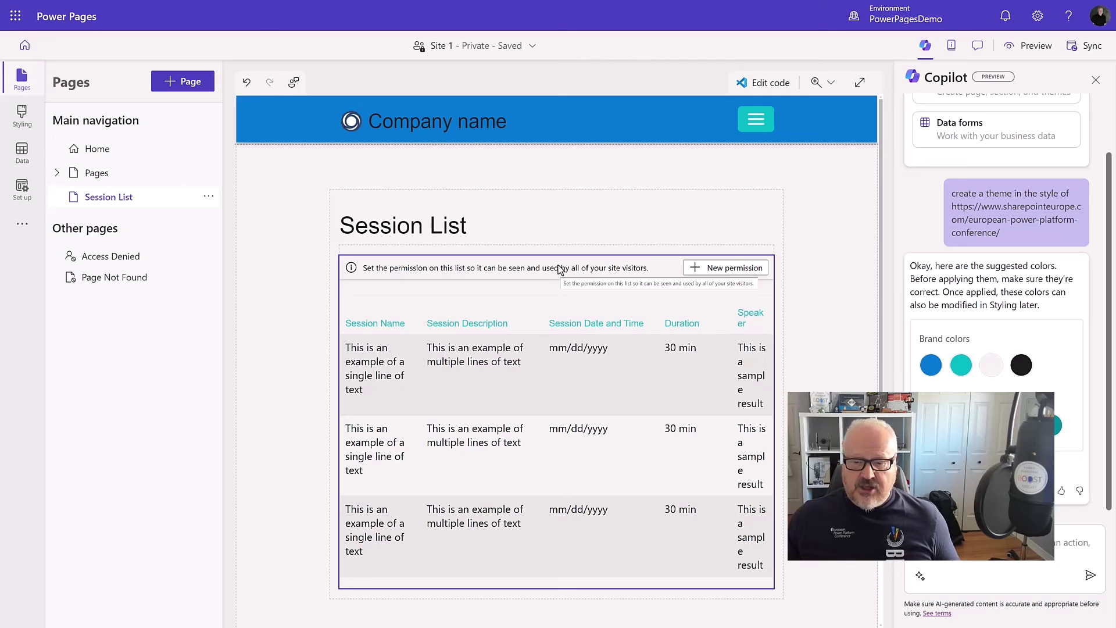
Create a Sessions List permission giving Anonymous and Authenticated Users global Read on Session, and save
left_click(729, 274)
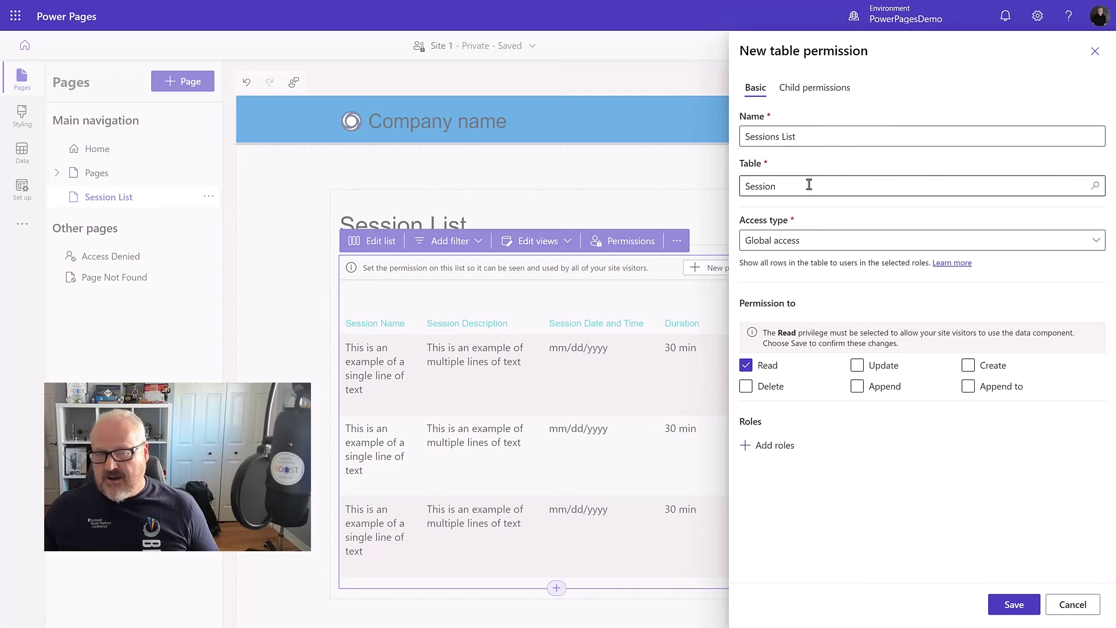
left_click(771, 447)
left_click(563, 507)
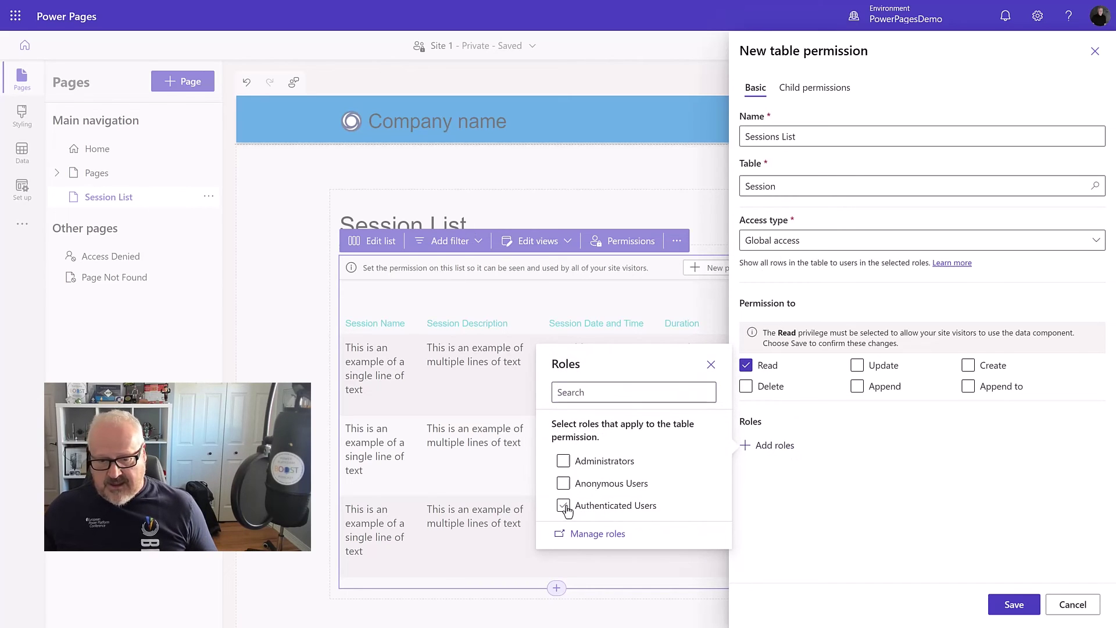
left_click(563, 484)
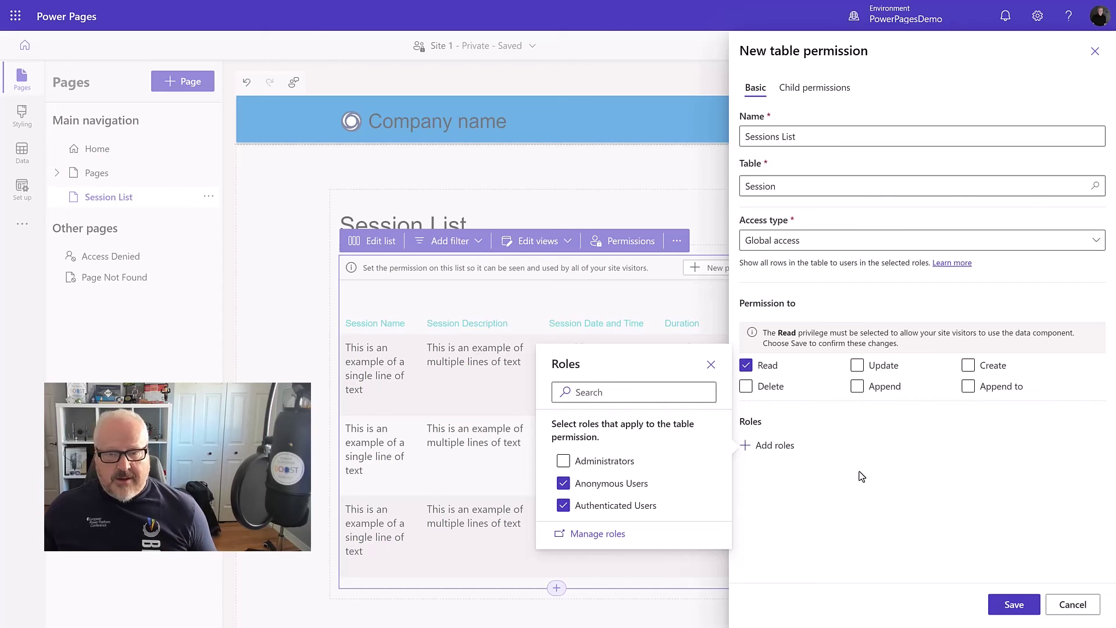
left_click(1015, 608)
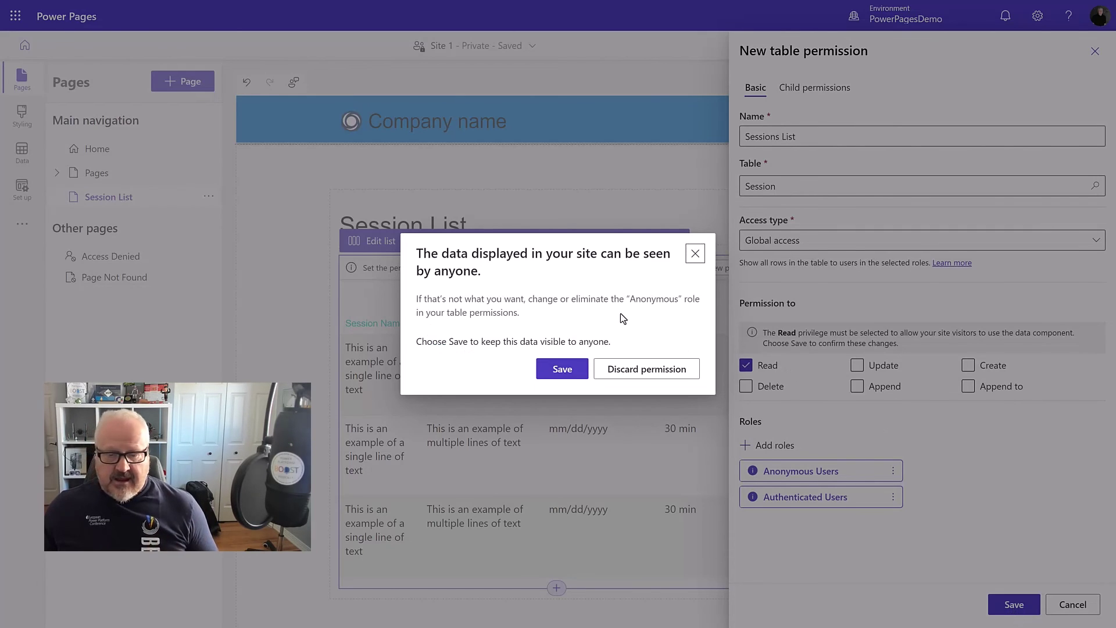
left_click(562, 369)
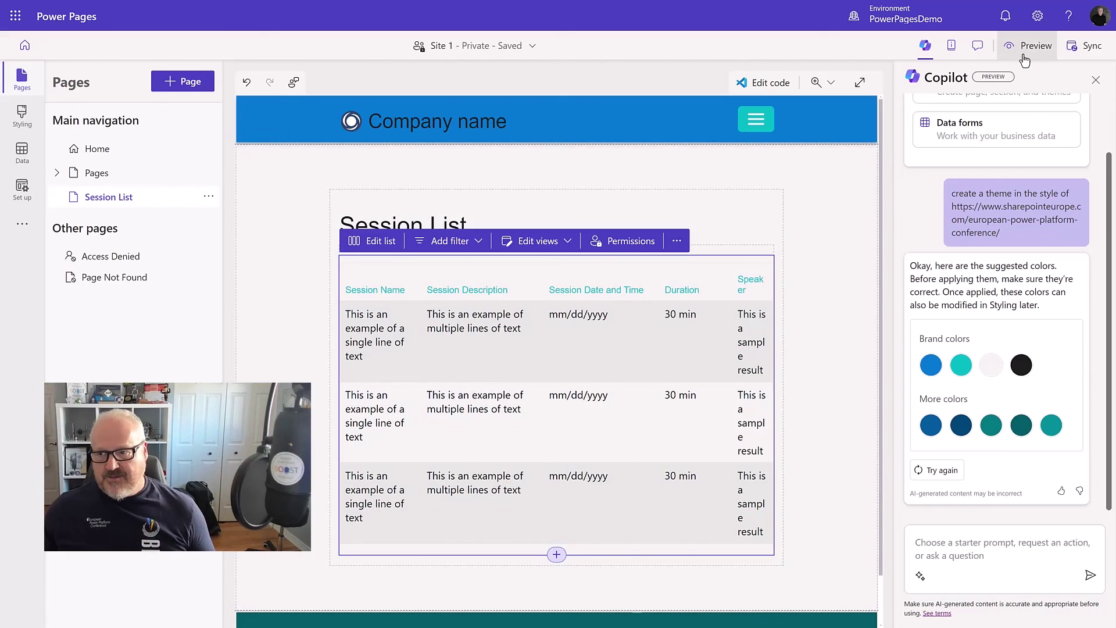
Preview the live site, visit Home, then check that Session List shows six sessions
left_click(1024, 45)
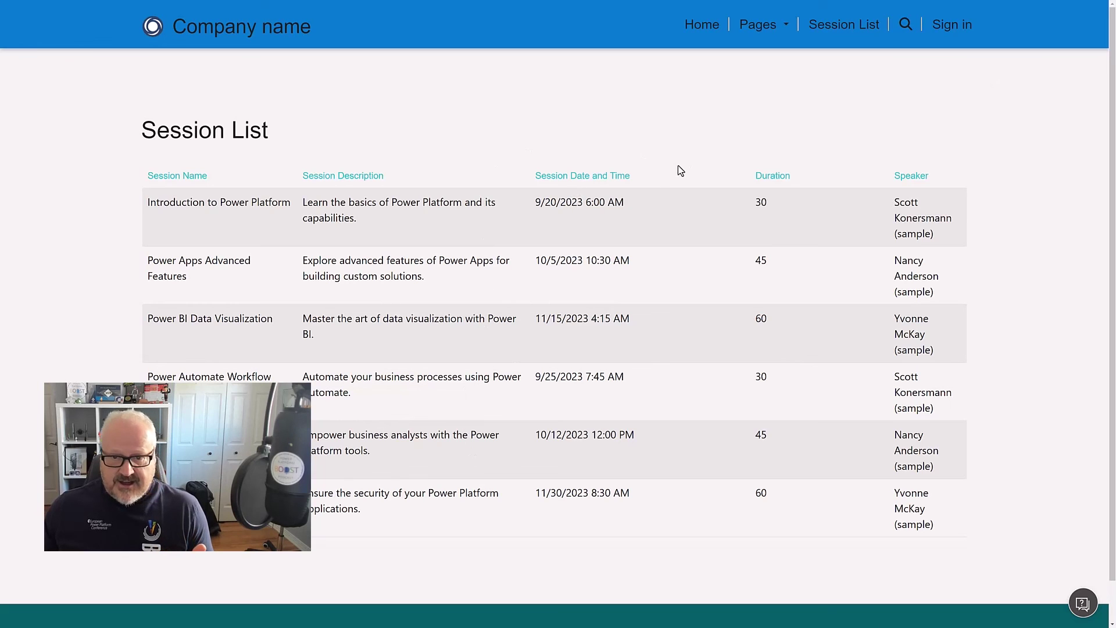
left_click(705, 30)
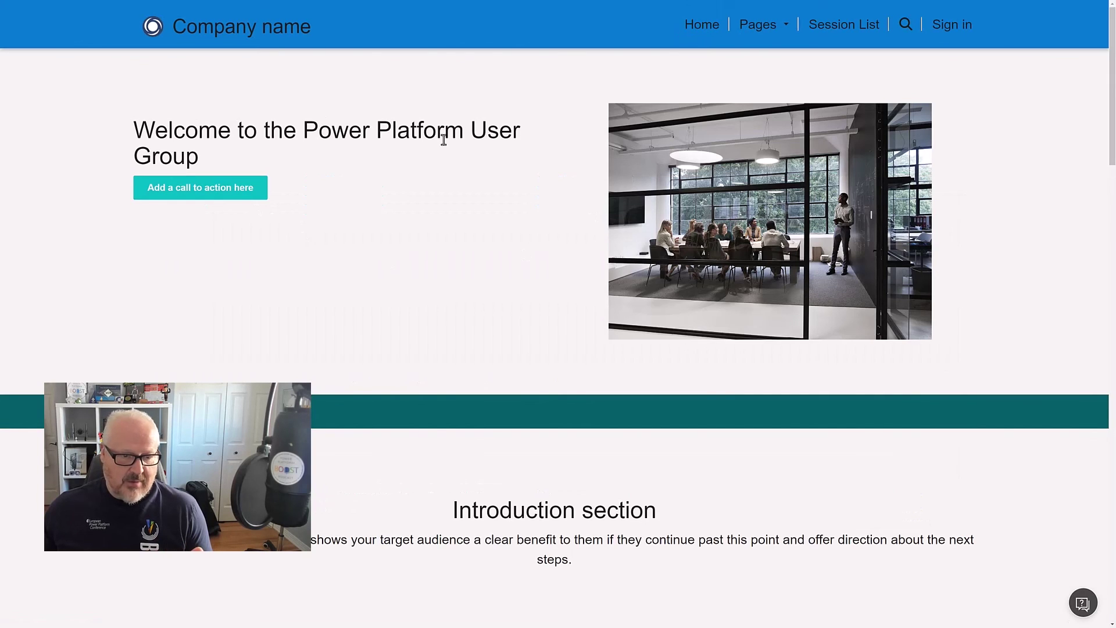
left_click(846, 31)
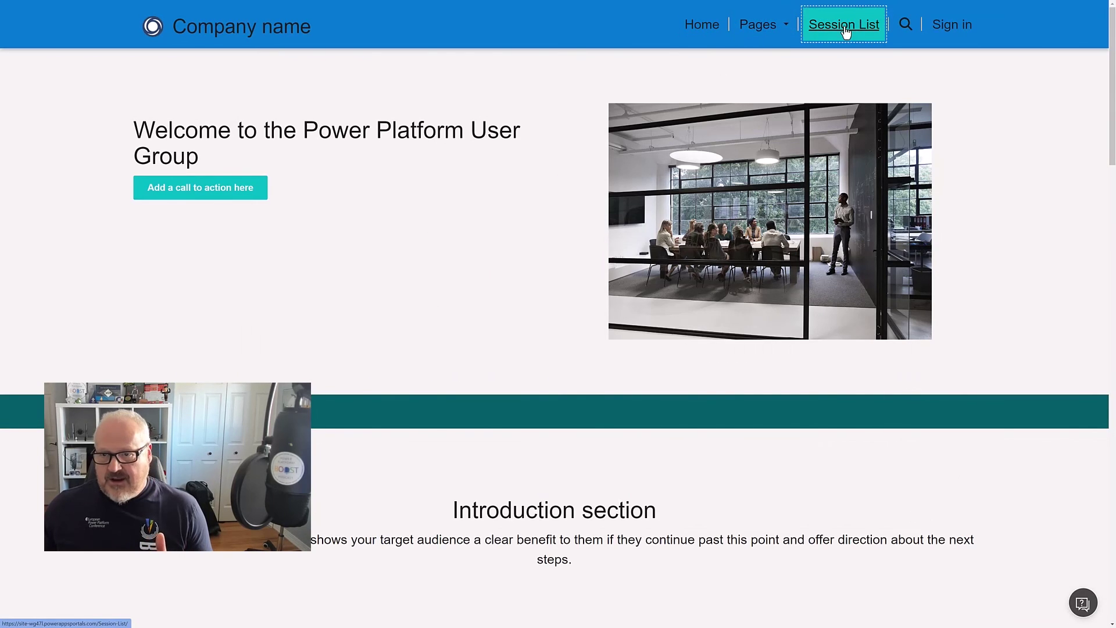